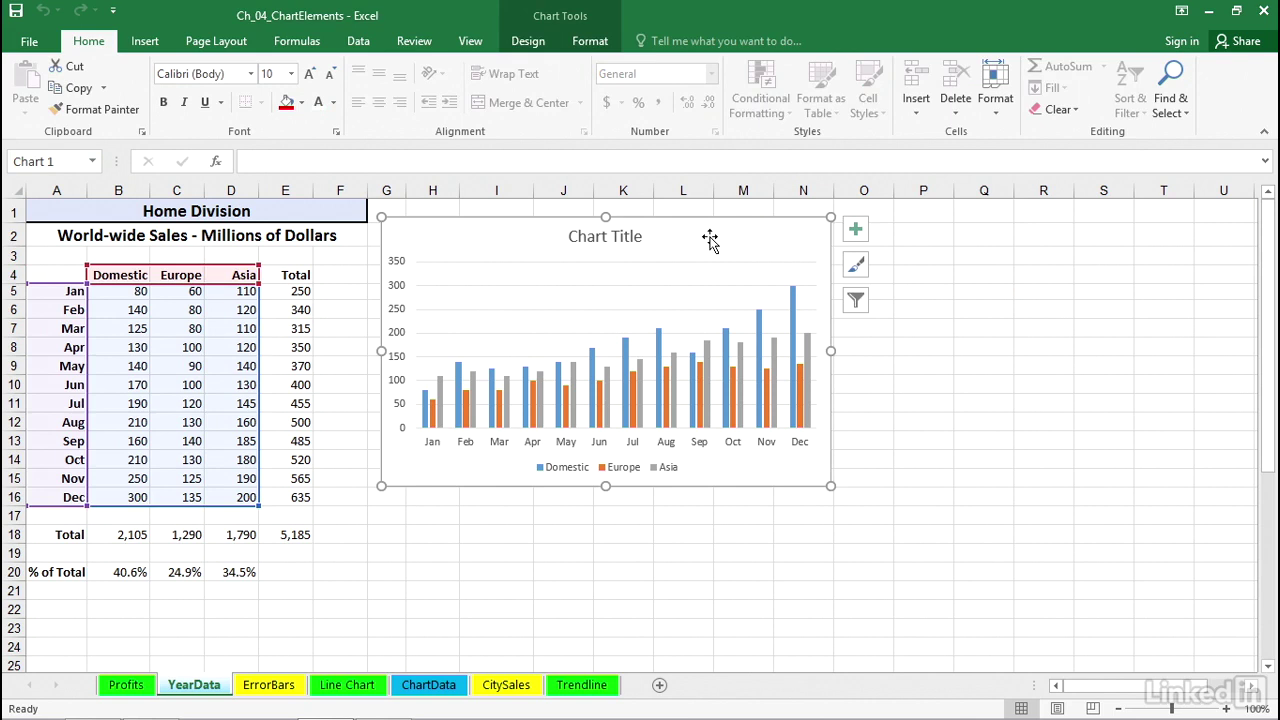
Add data labels to all series of the column chart and remove them again
left_click(855, 232)
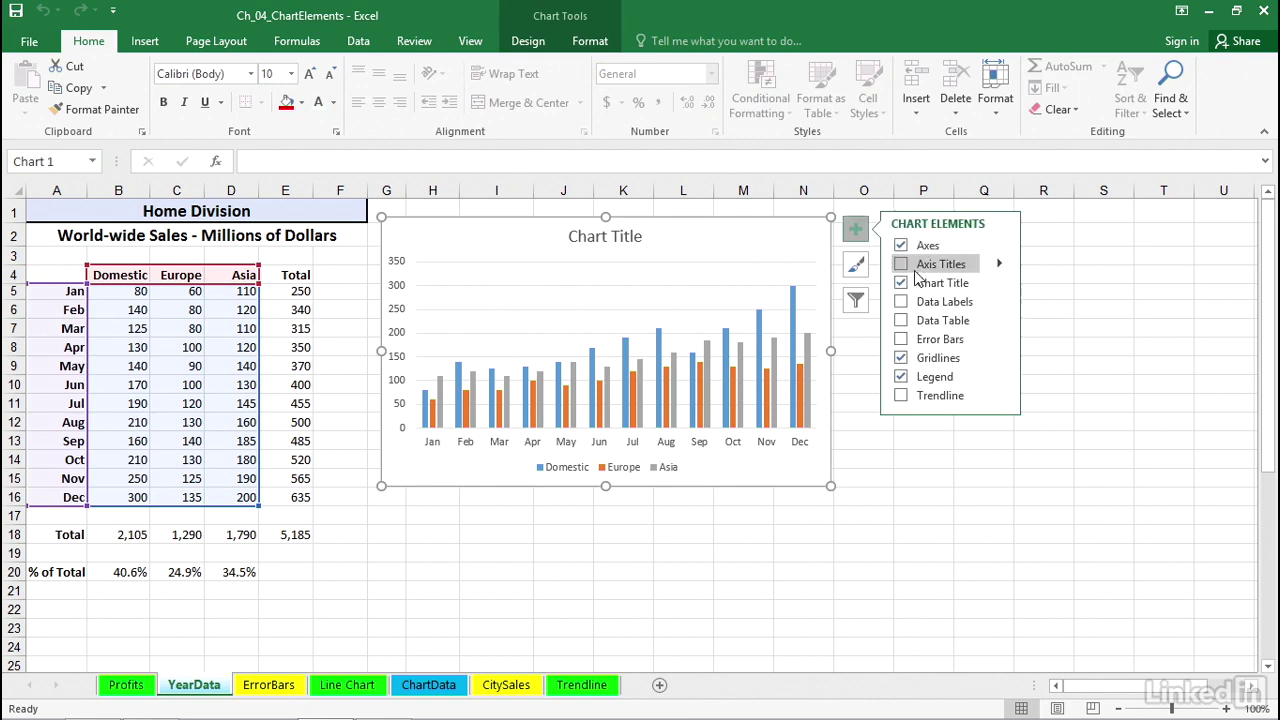
left_click(903, 302)
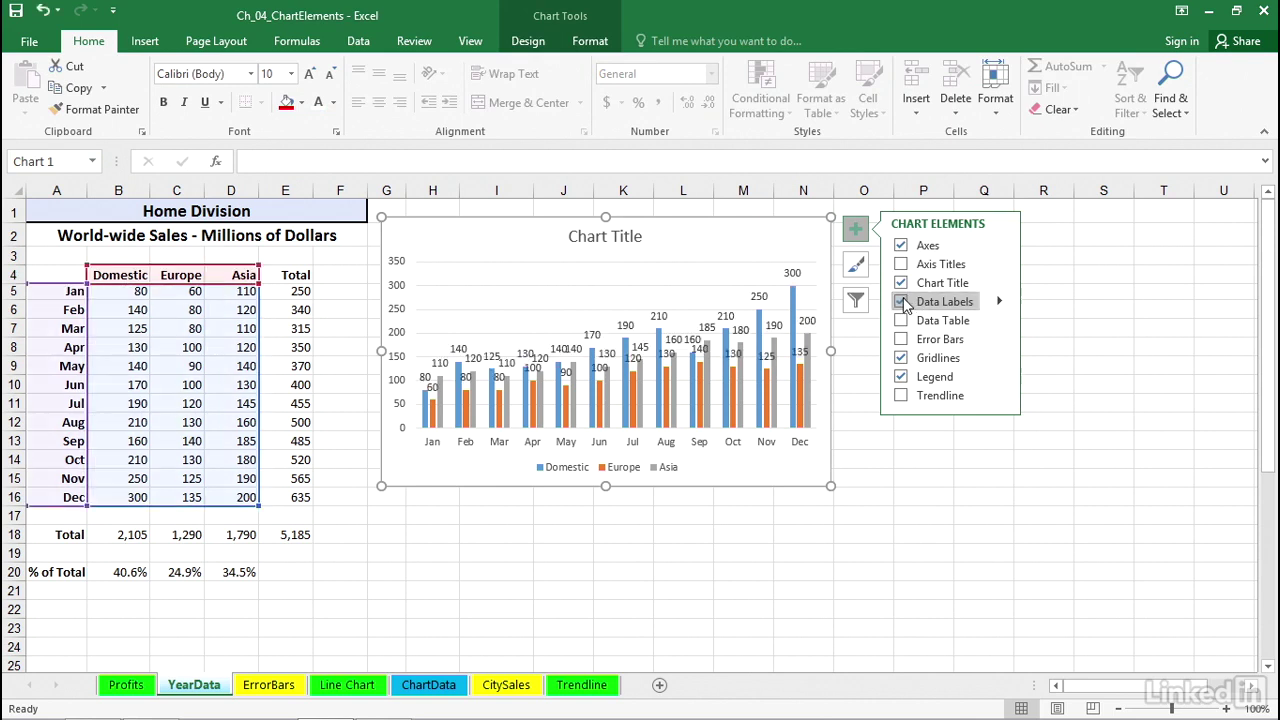
left_click(903, 302)
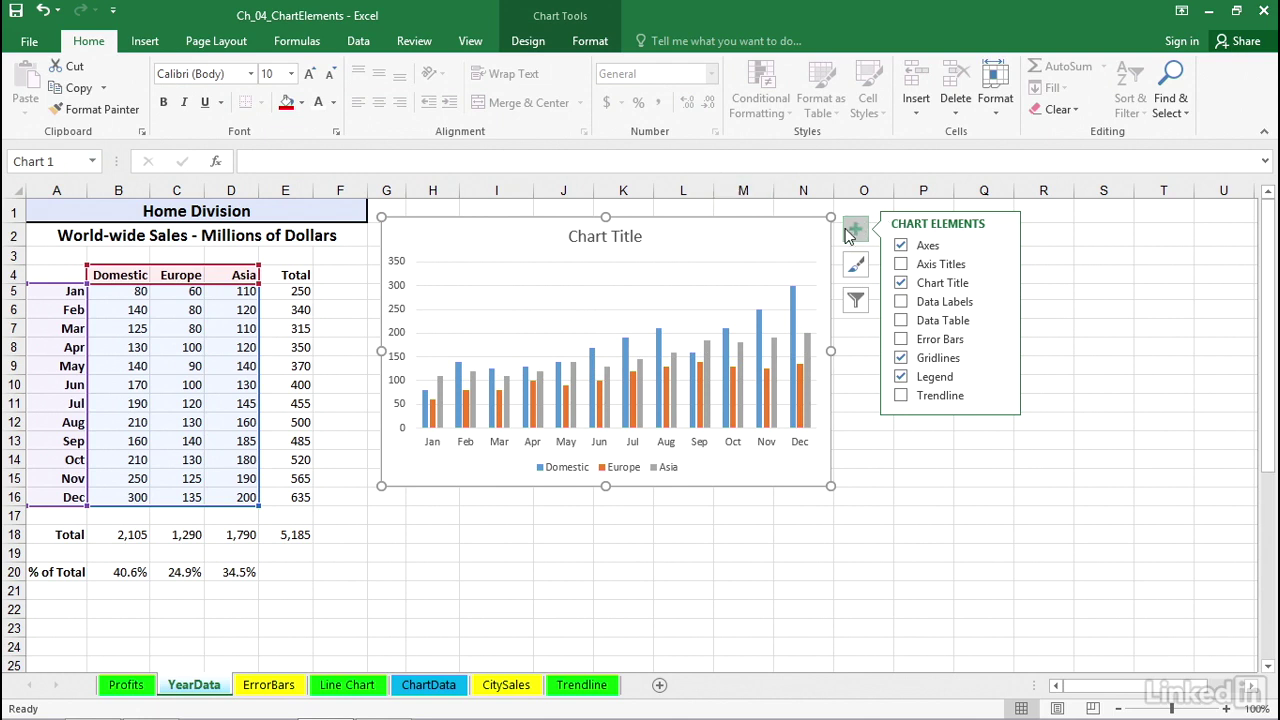
Preview the data label placements, quick layouts and chart styles available for the column chart without applying any
left_click(524, 46)
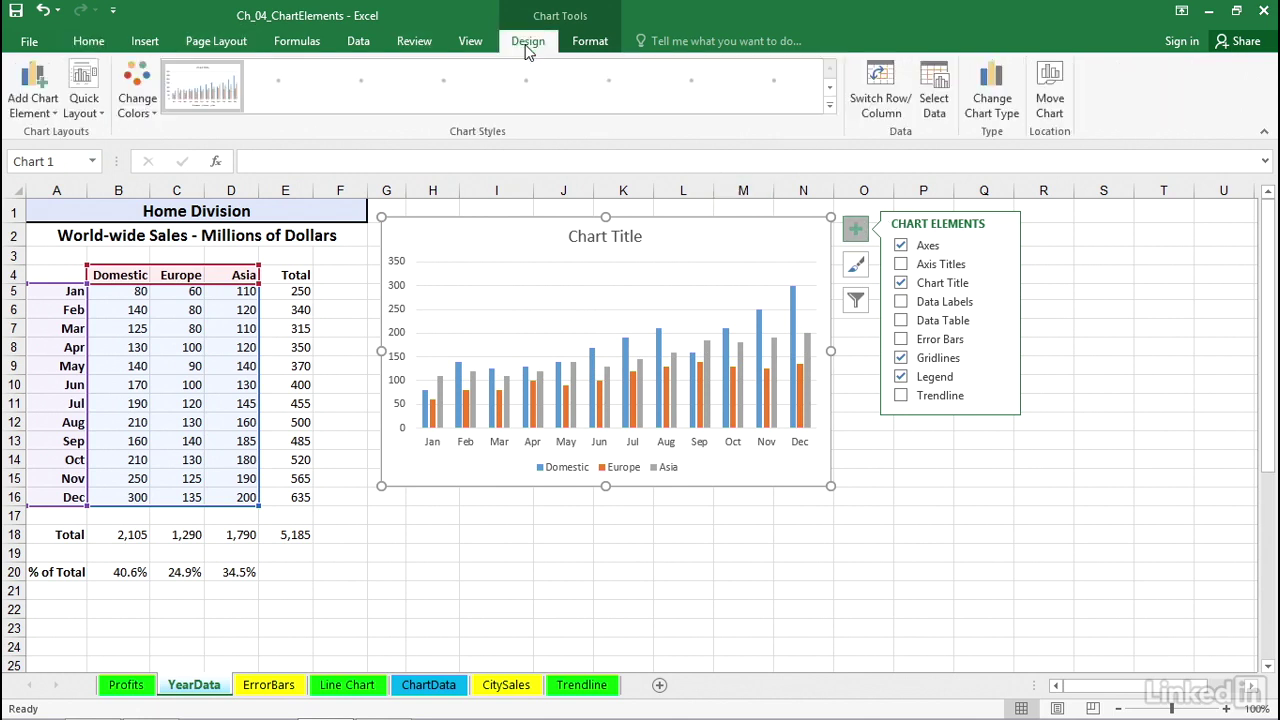
left_click(33, 80)
mouse_move(53, 205)
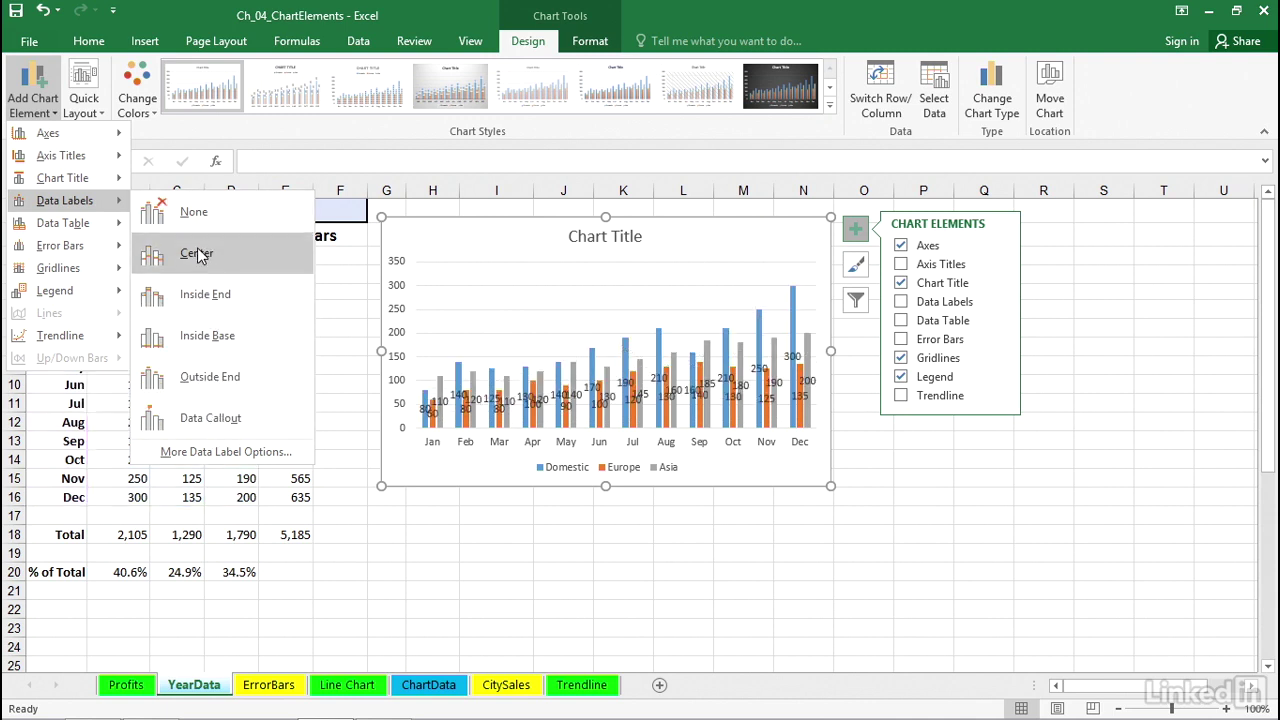
left_click(337, 281)
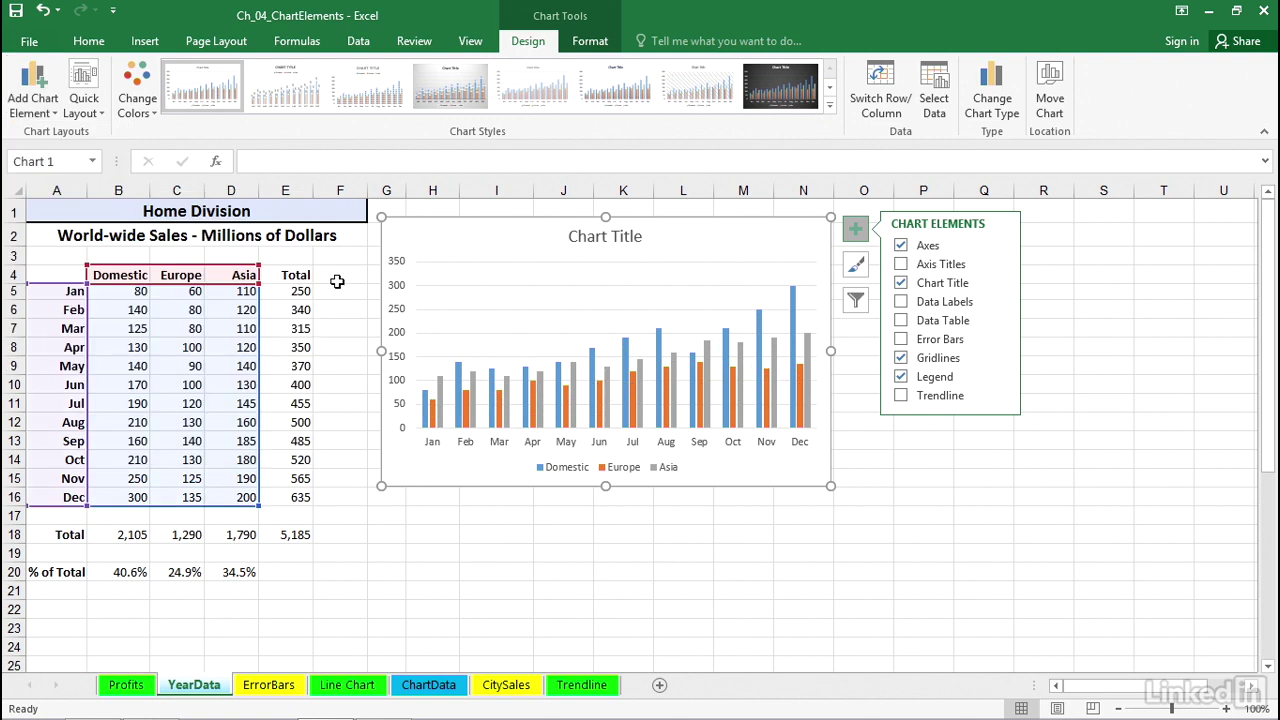
left_click(83, 82)
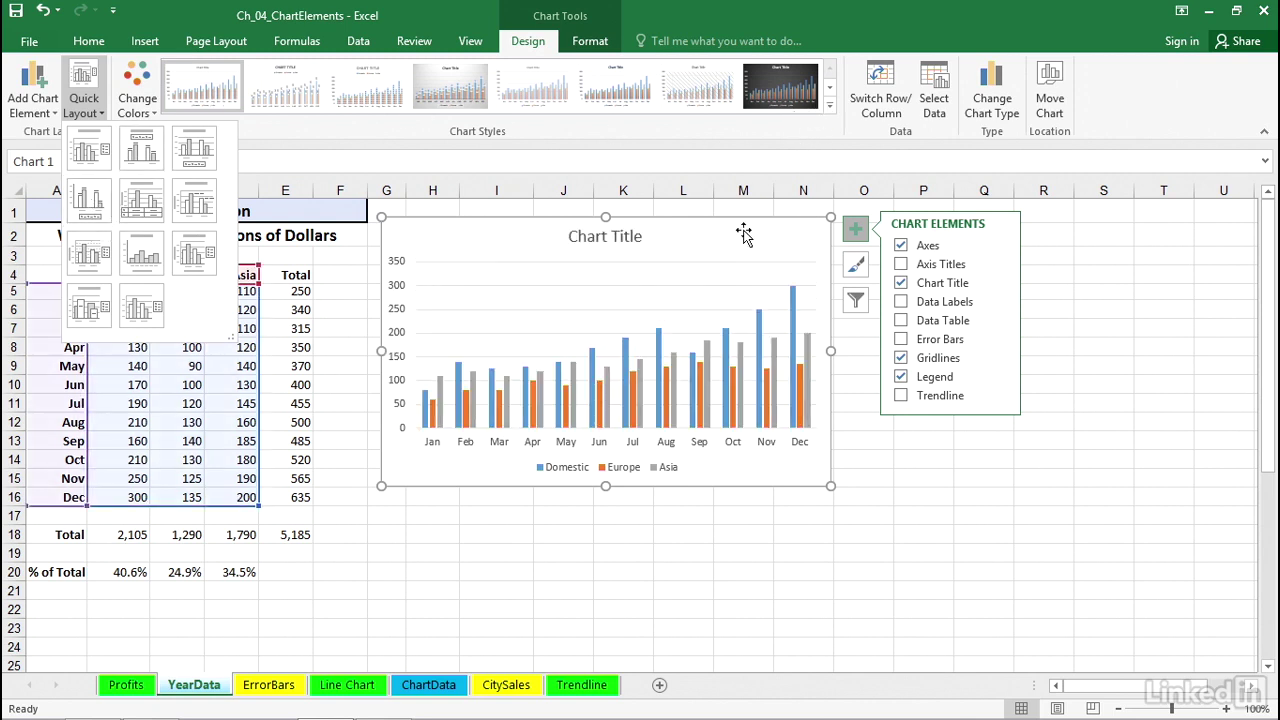
left_click(830, 103)
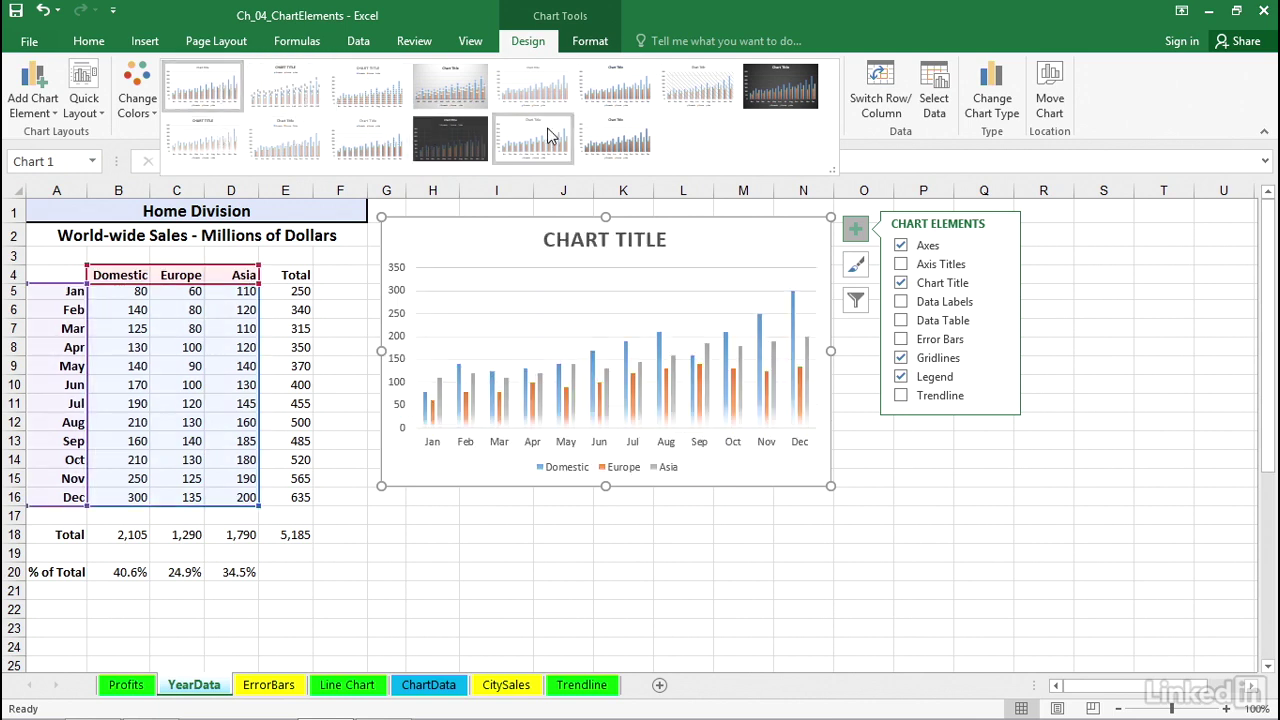
left_click(825, 25)
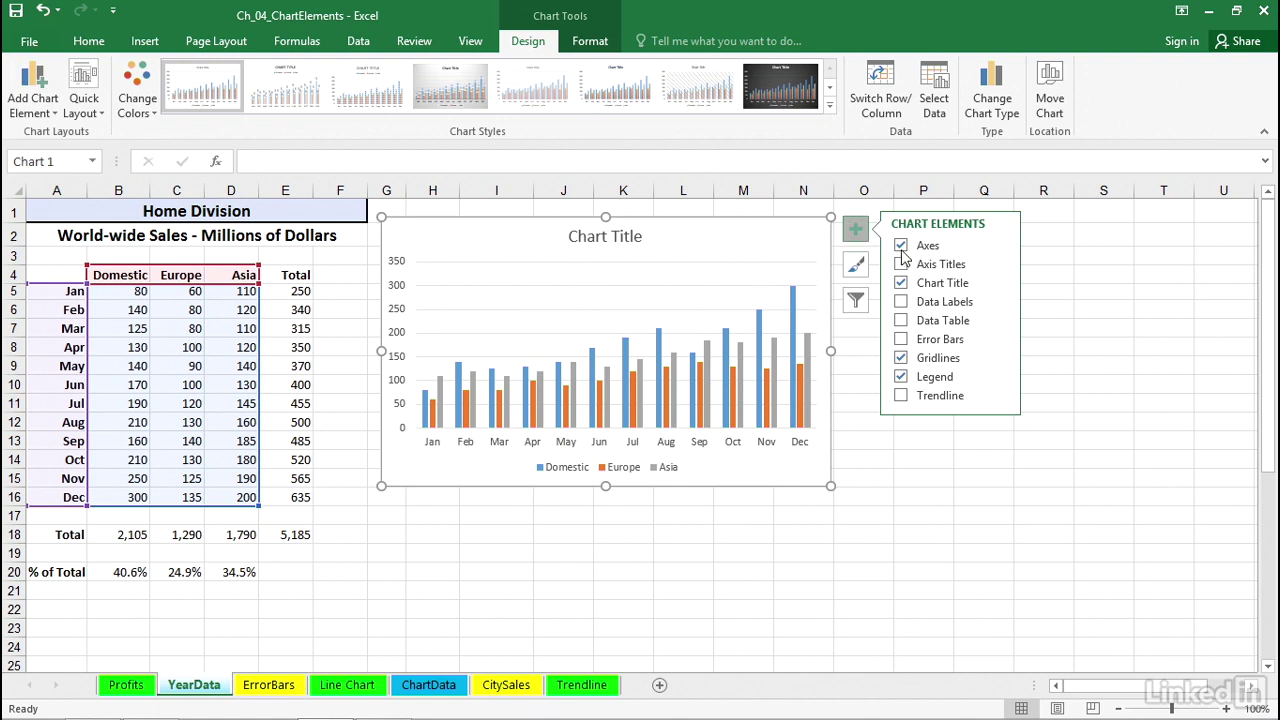
Add data labels to all series with the detailed label options open, and toggle the Domestic values off and back on
left_click(999, 302)
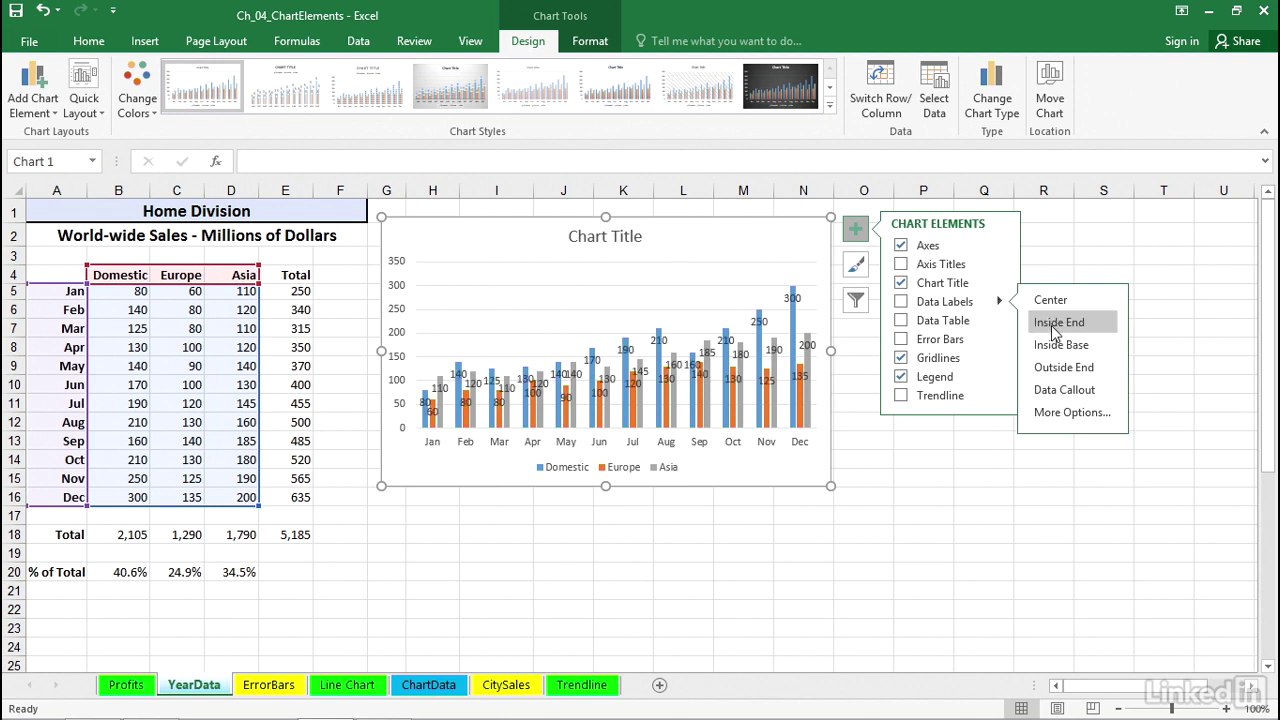
left_click(1053, 415)
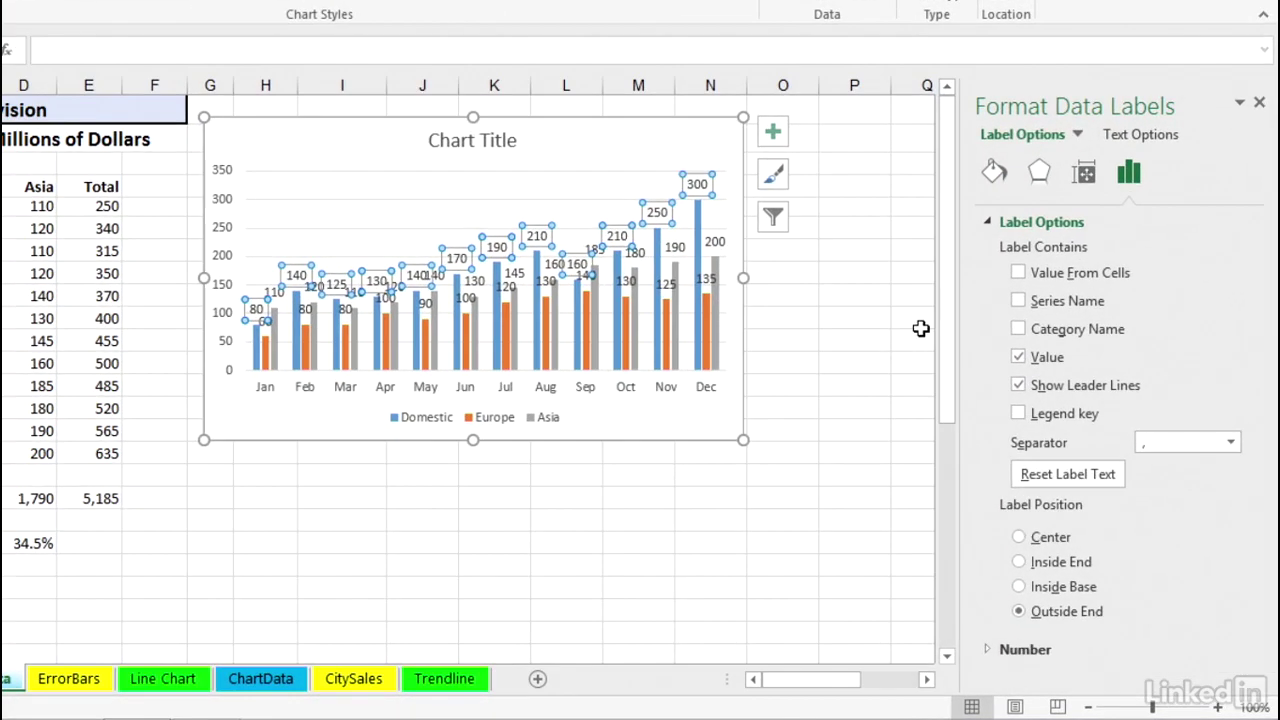
left_click(1019, 358)
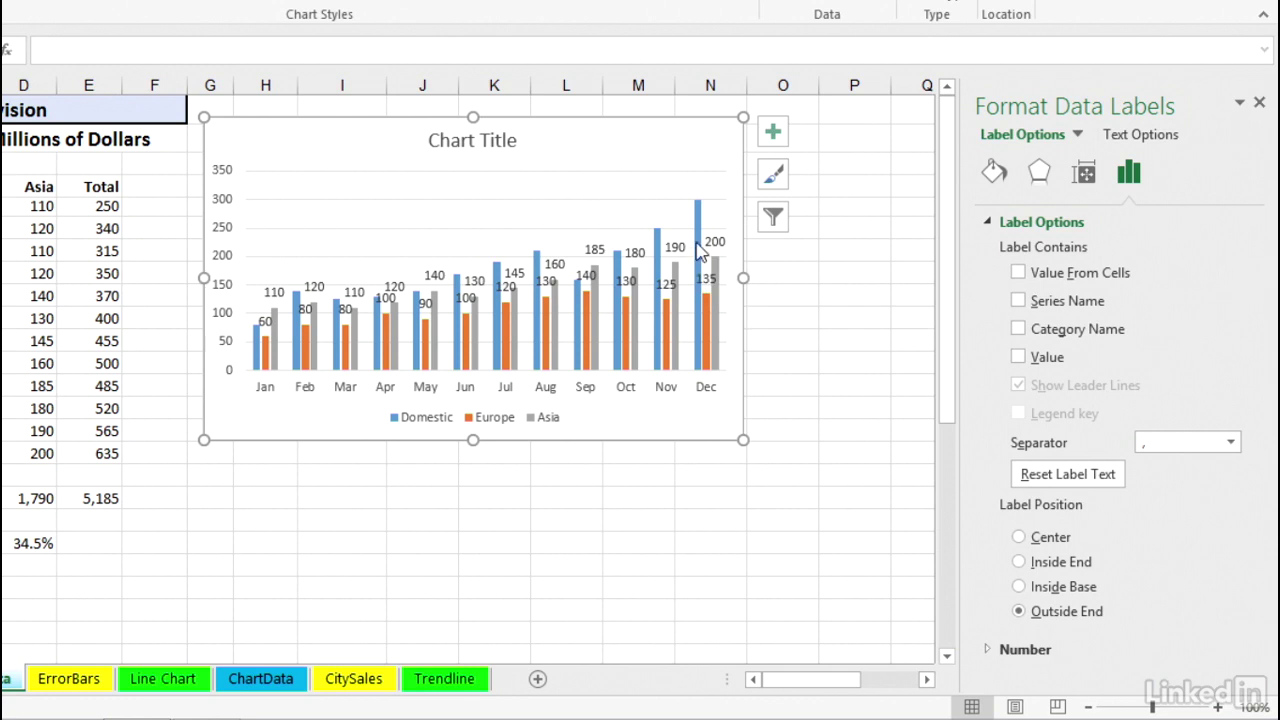
left_click(1019, 358)
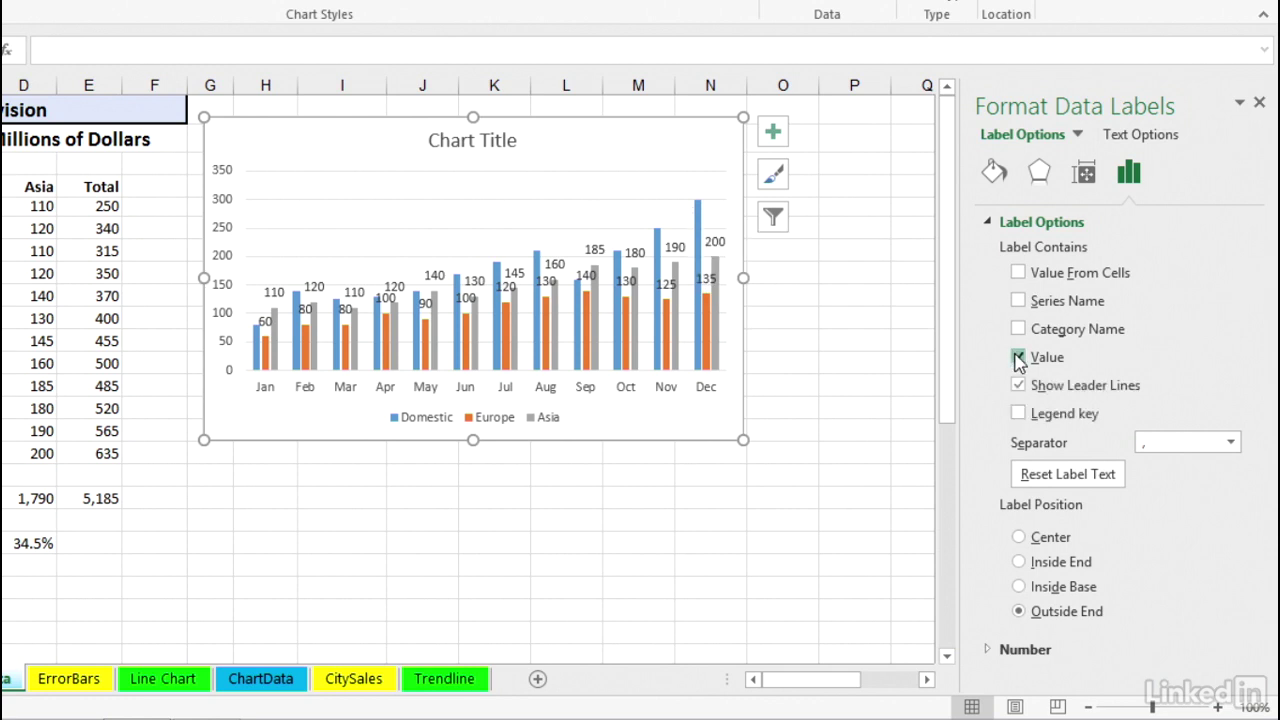
Remove the values from the Asia series' data labels
left_click(716, 272)
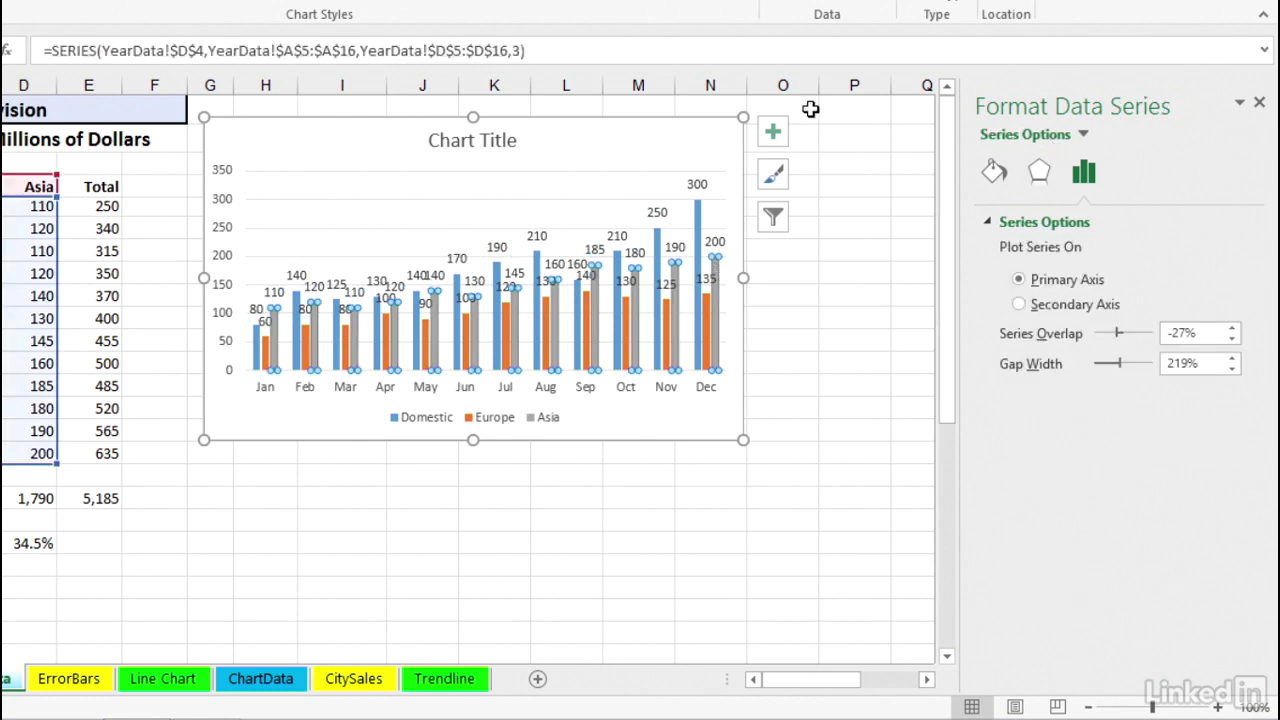
left_click(773, 136)
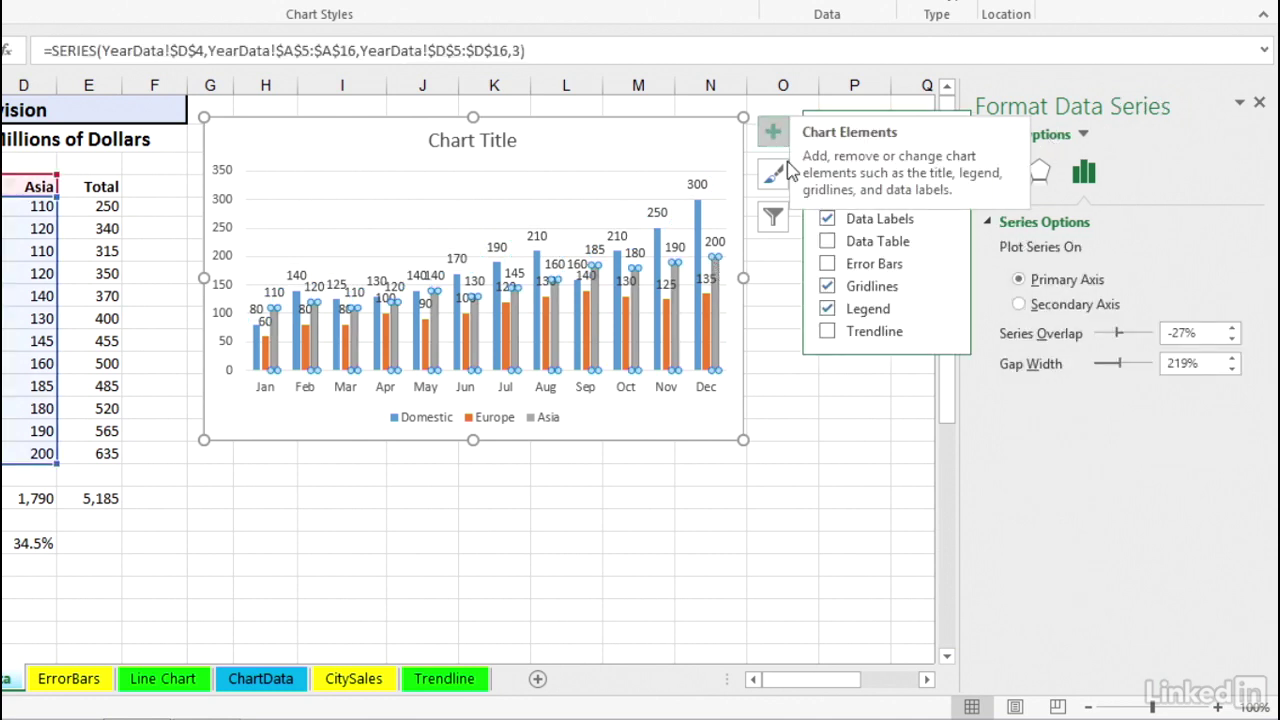
left_click(946, 218)
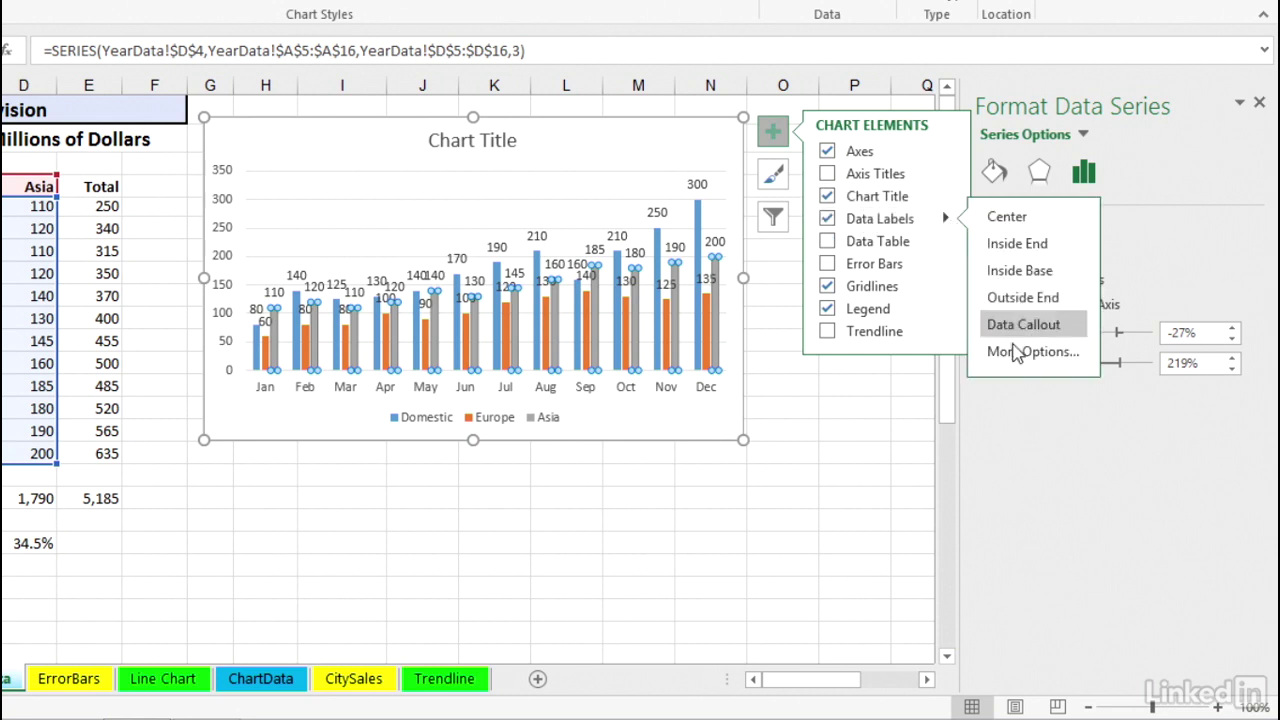
left_click(1015, 350)
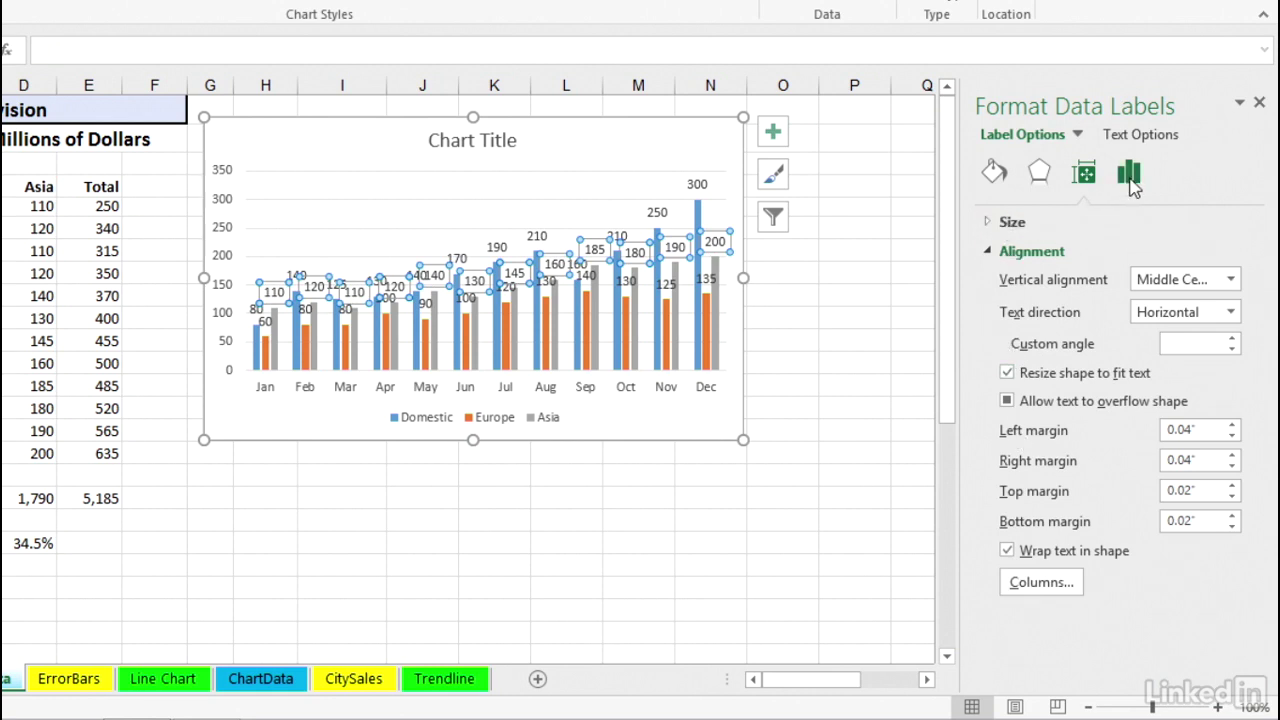
left_click(1128, 182)
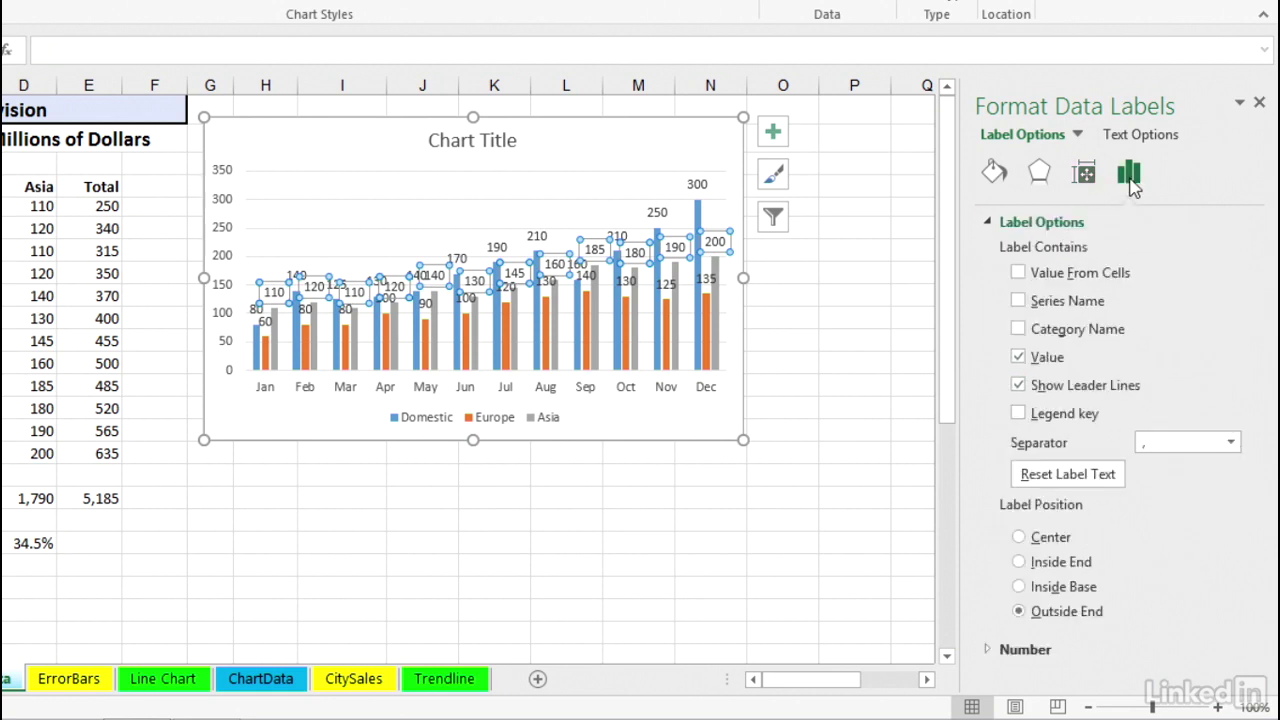
left_click(1018, 357)
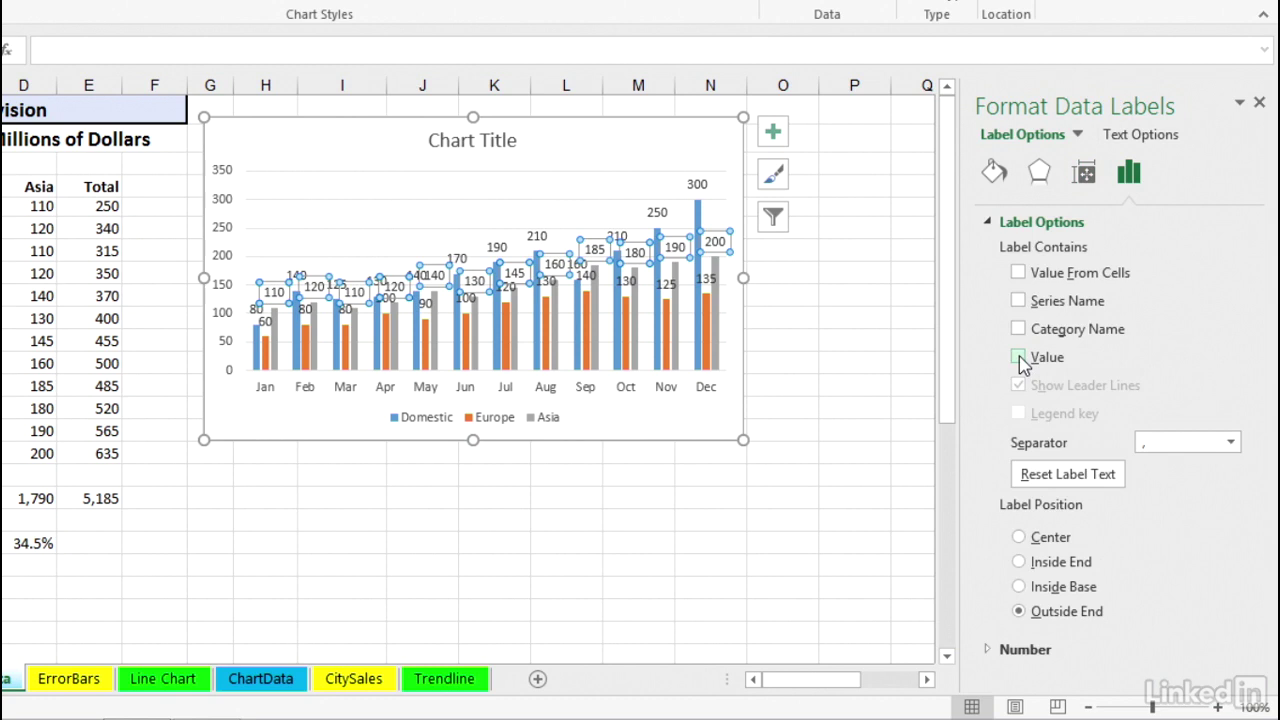
Remove the values from the Europe series' data labels so that only Domestic stays labelled
left_click(706, 310)
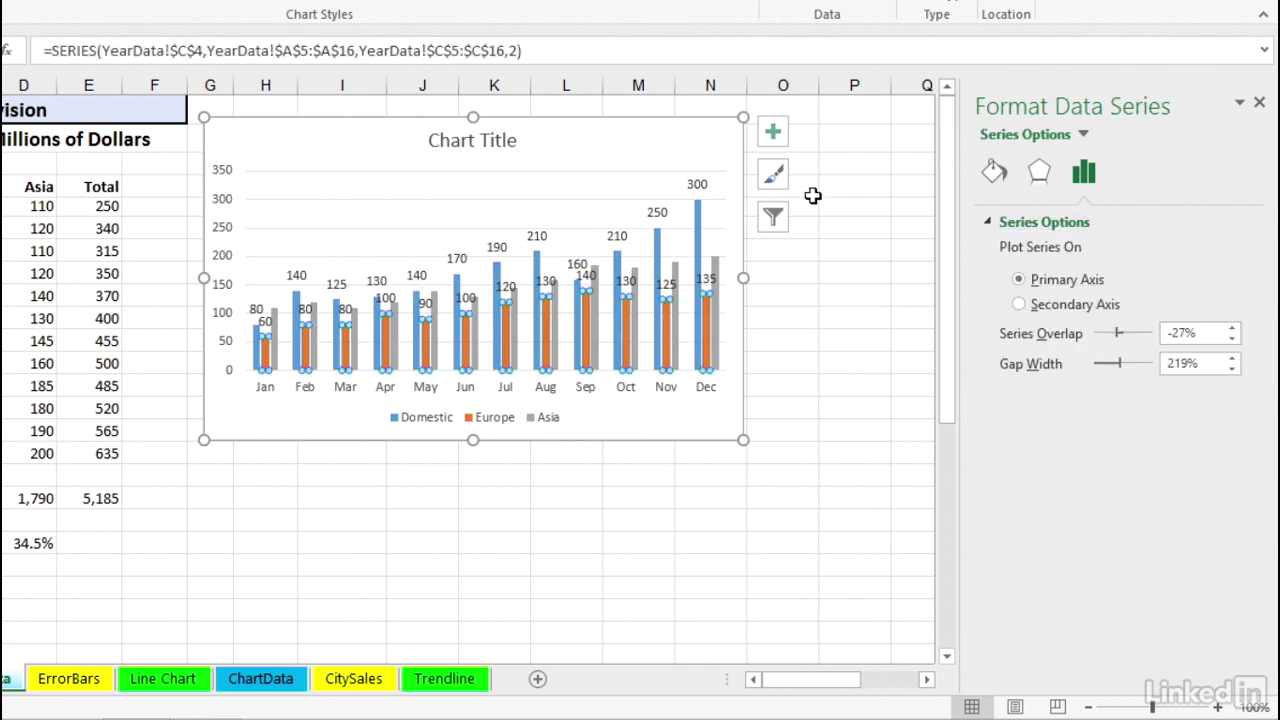
left_click(773, 133)
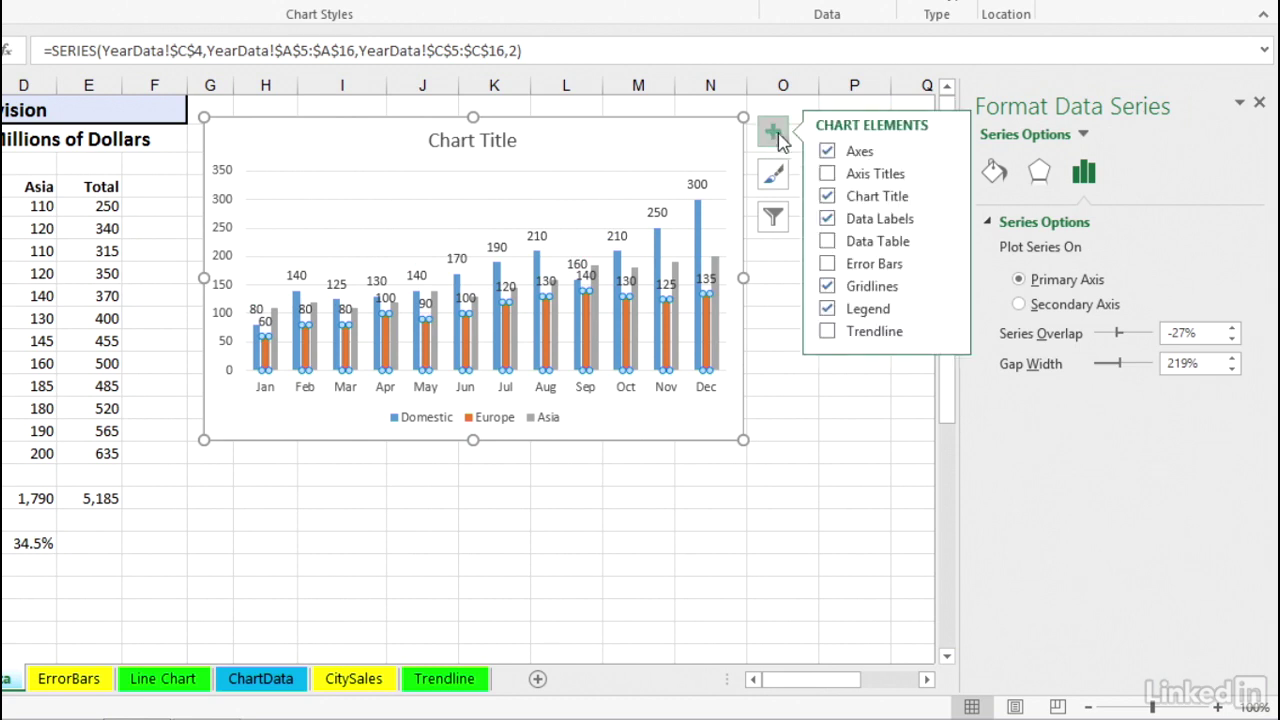
left_click(946, 219)
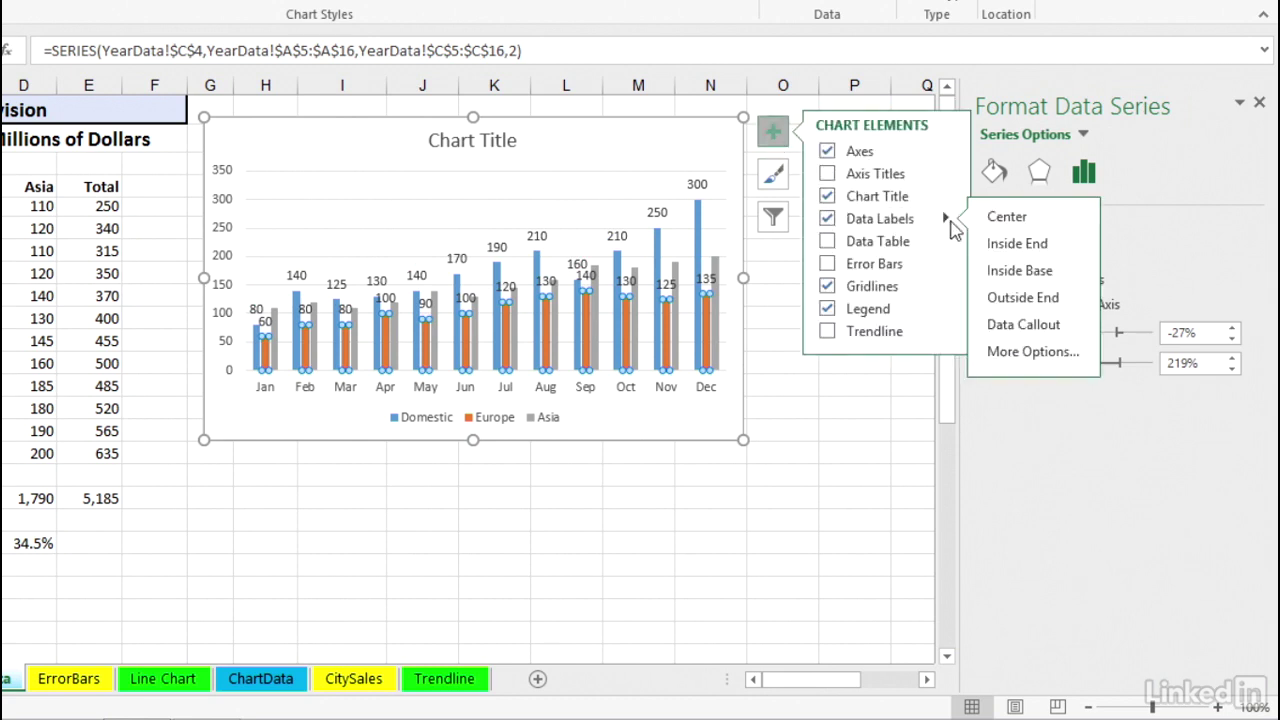
left_click(1040, 352)
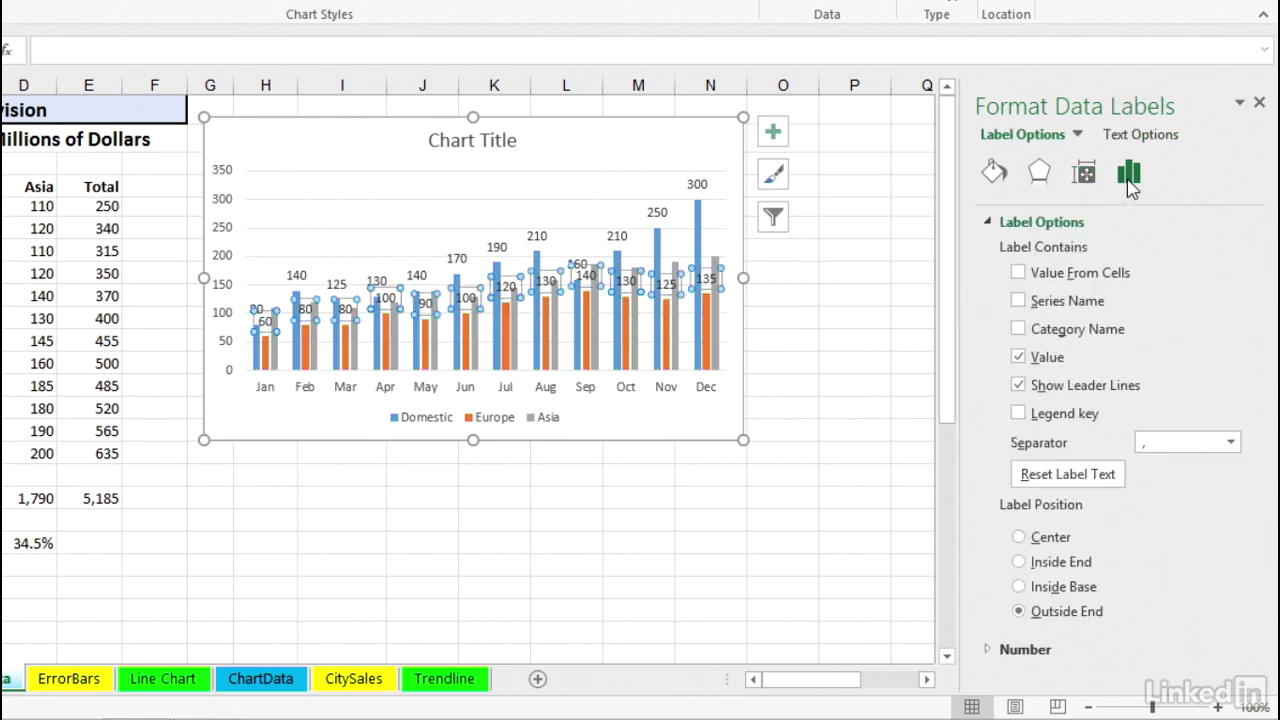
left_click(1017, 360)
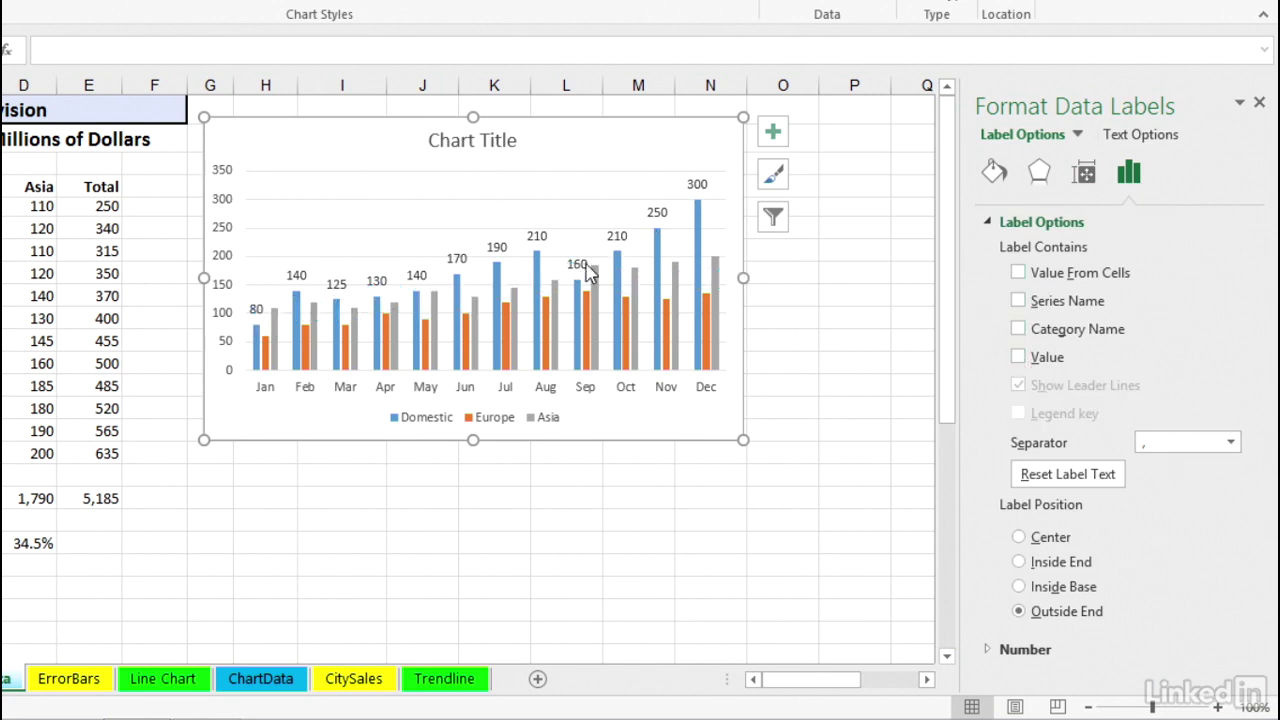
Delete the Asia and Europe series from the chart
mouse_move(585, 347)
mouse_move(716, 278)
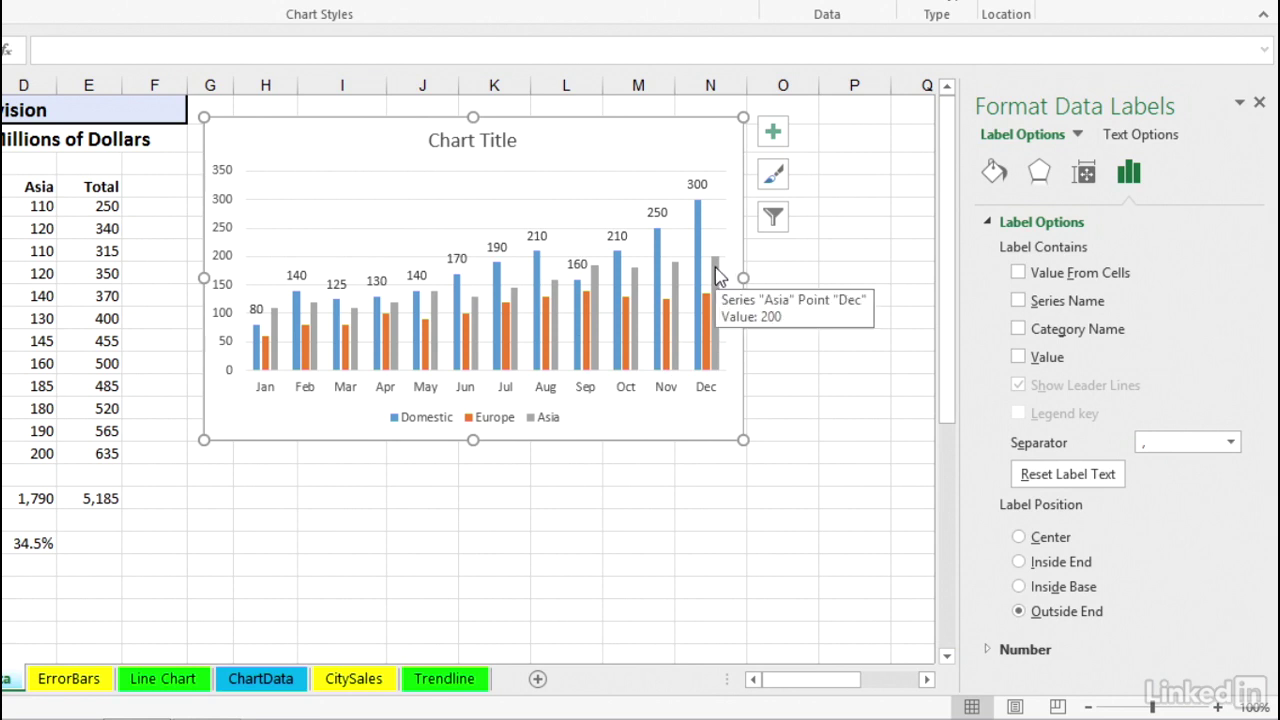
left_click(716, 278)
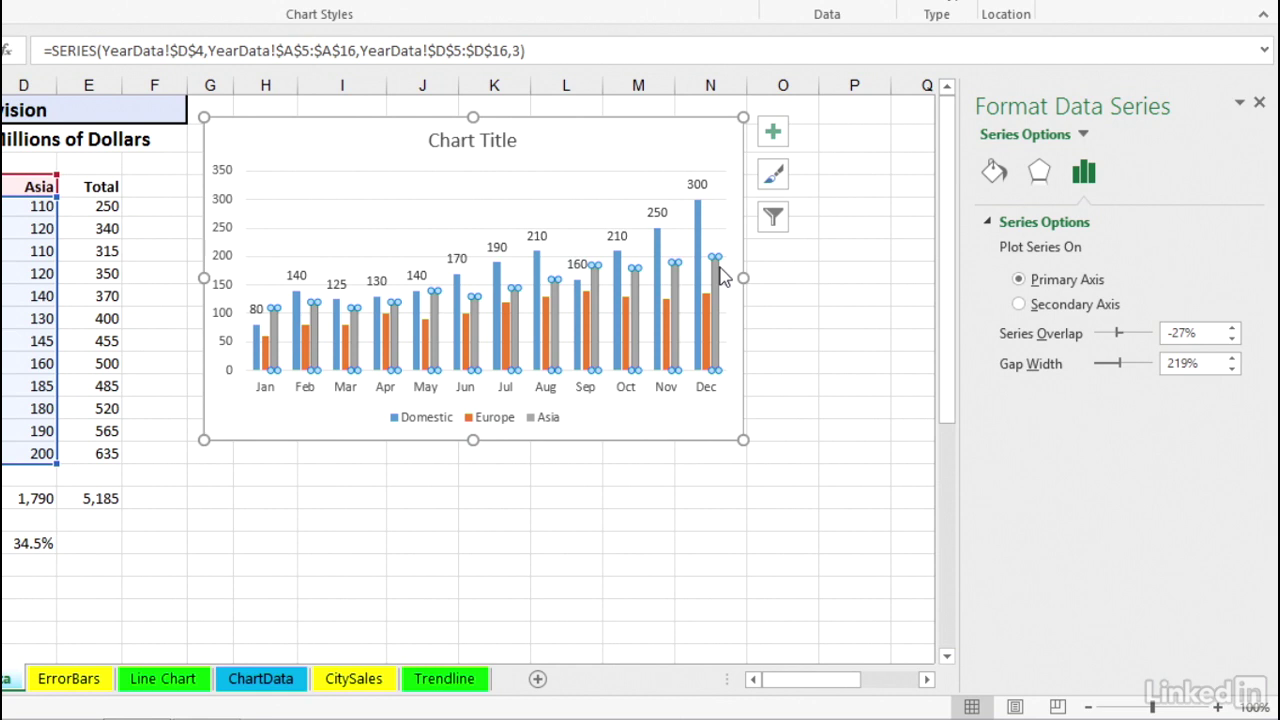
key("Delete")
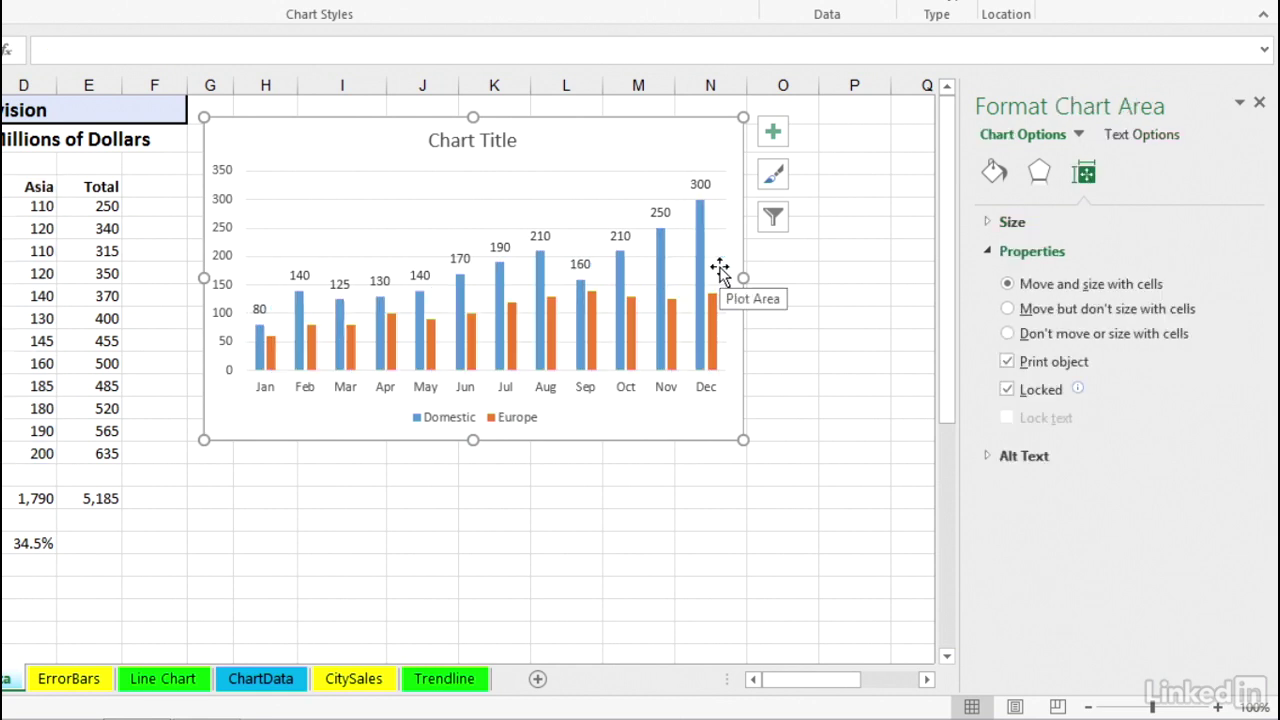
left_click(713, 320)
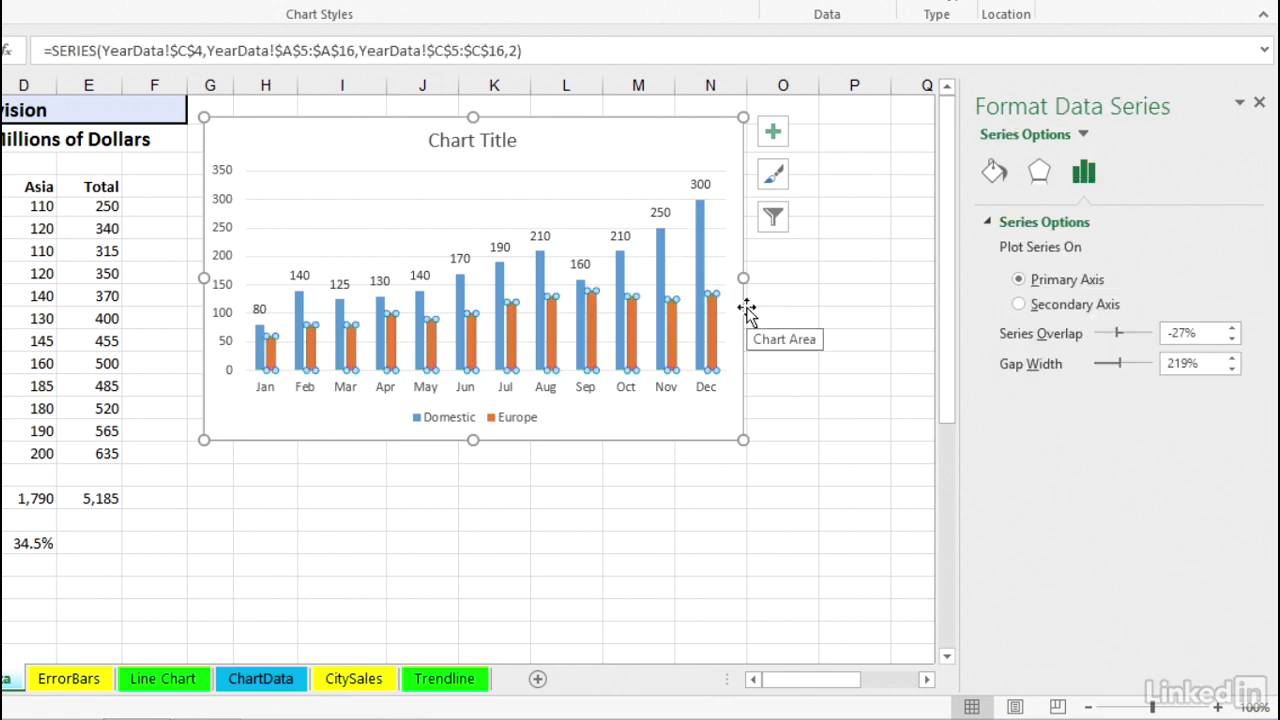
key("Delete")
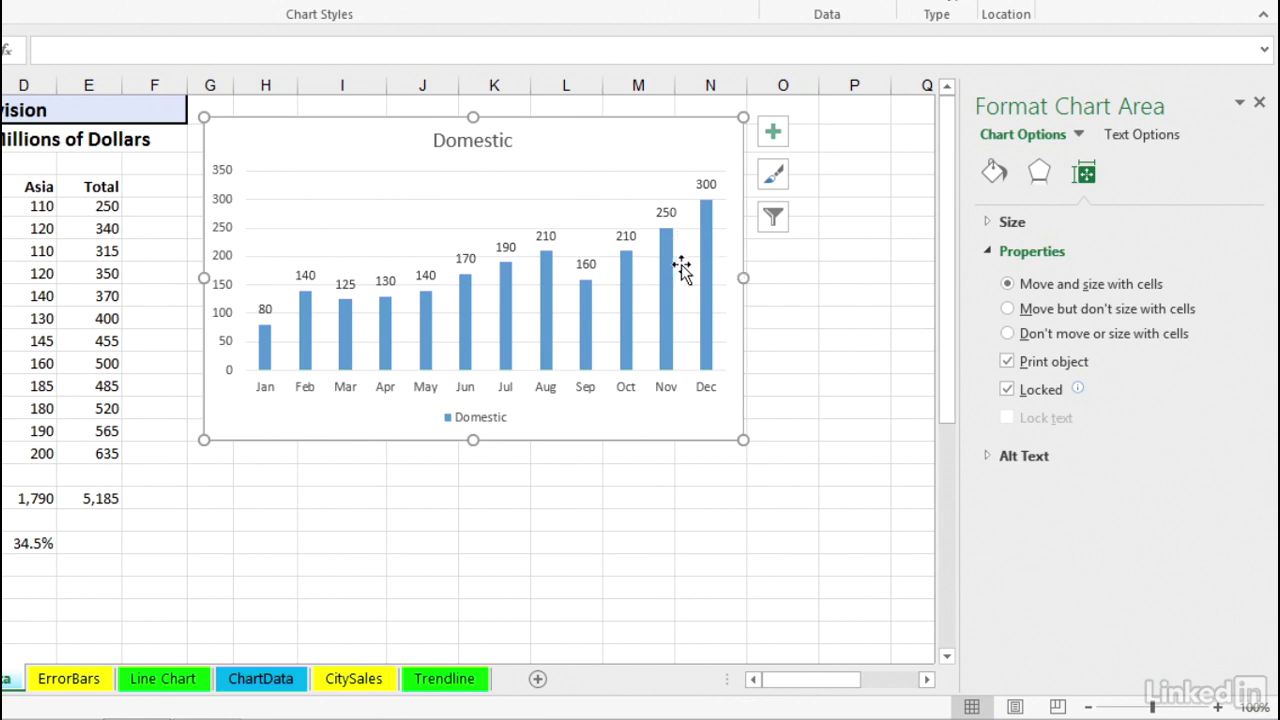
Set the gap width of the Domestic columns to 20%
left_click(706, 280)
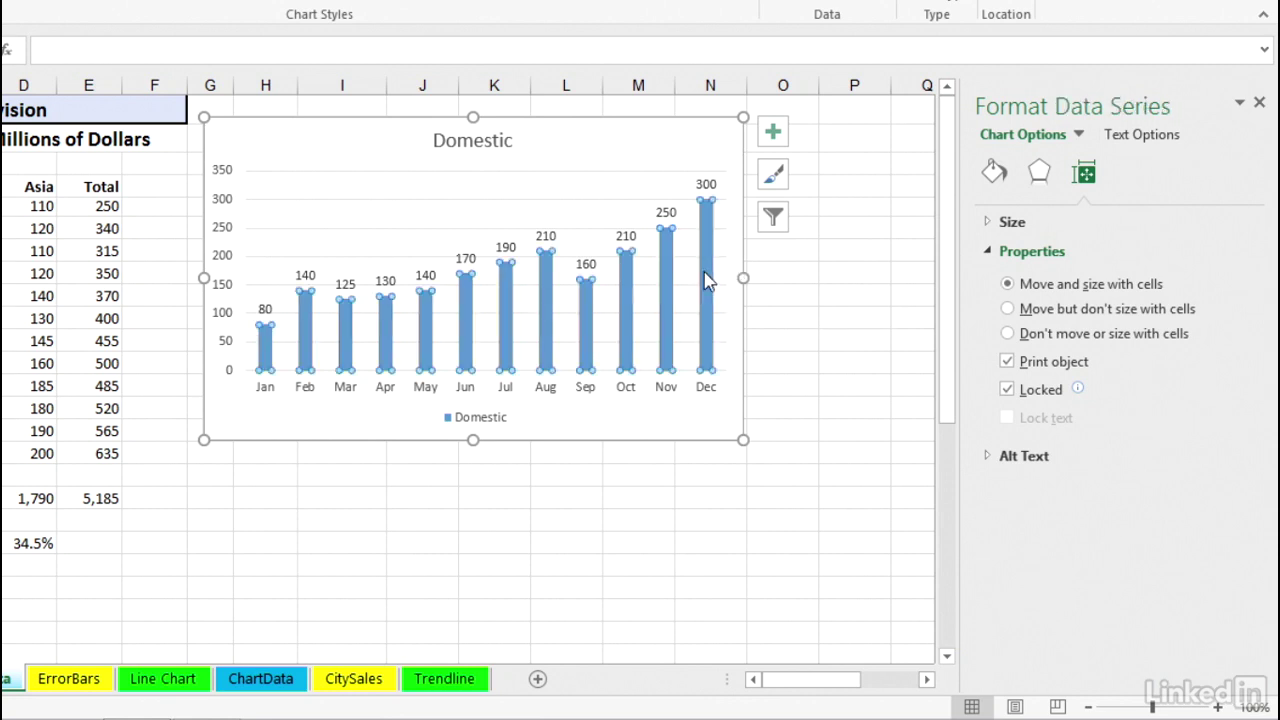
left_click_drag(1208, 362, 1166, 363)
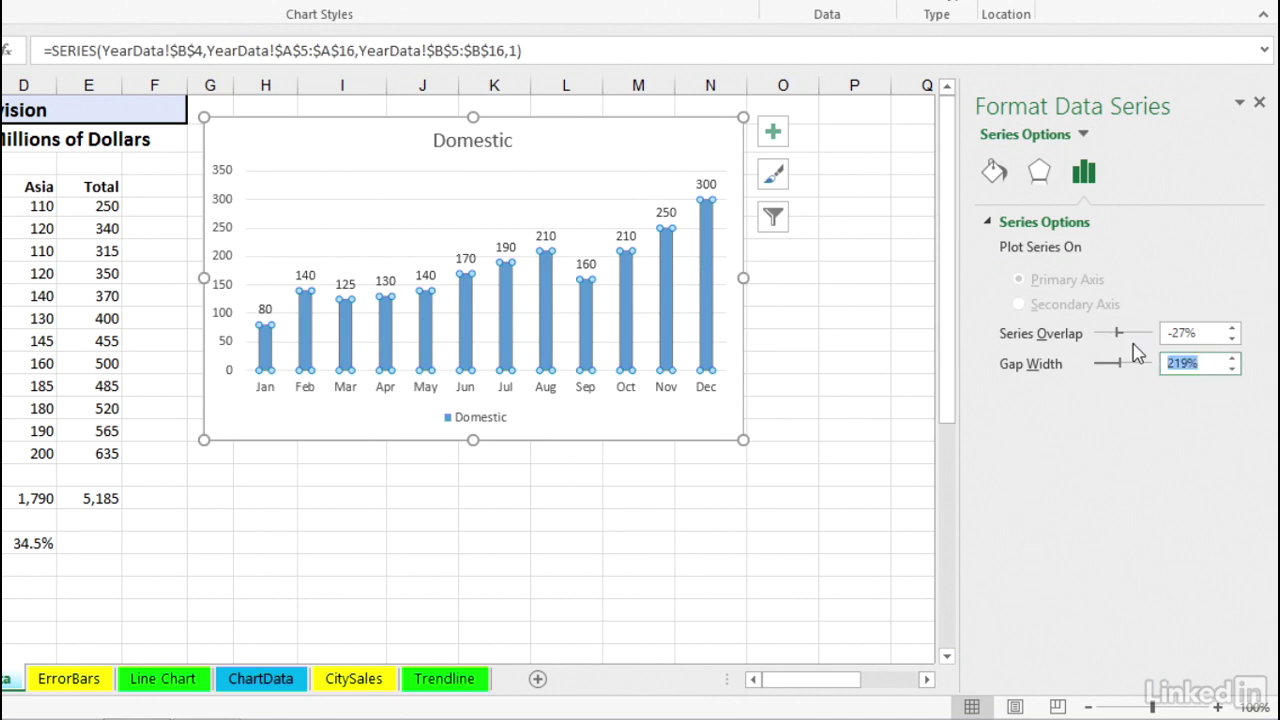
type("20")
key("Return")
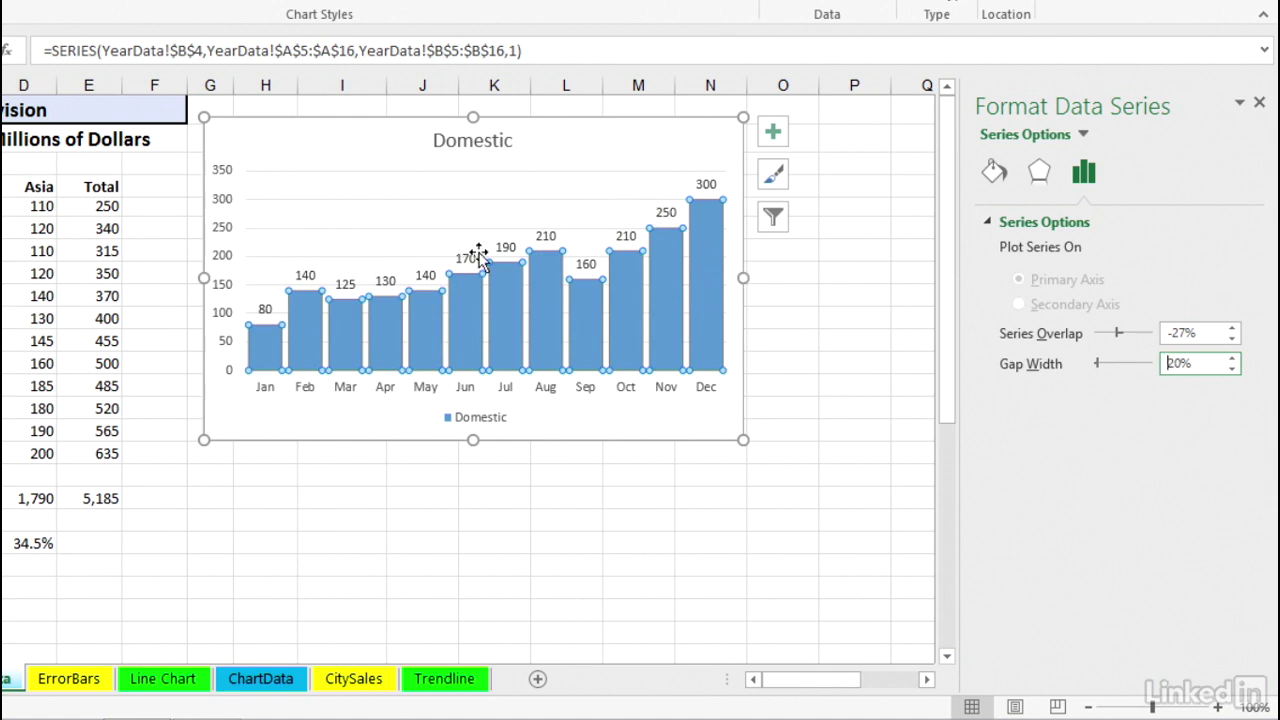
Position the Domestic series' data labels at the inside end of the columns
mouse_move(709, 264)
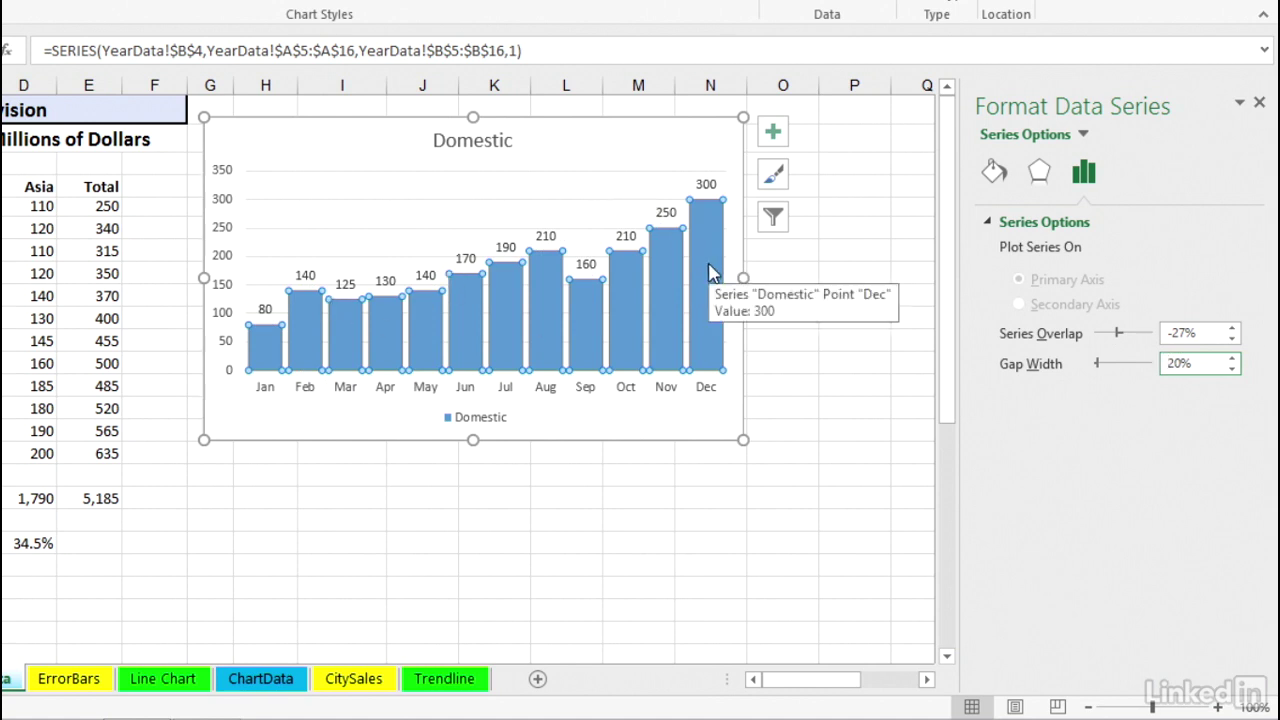
left_click(773, 134)
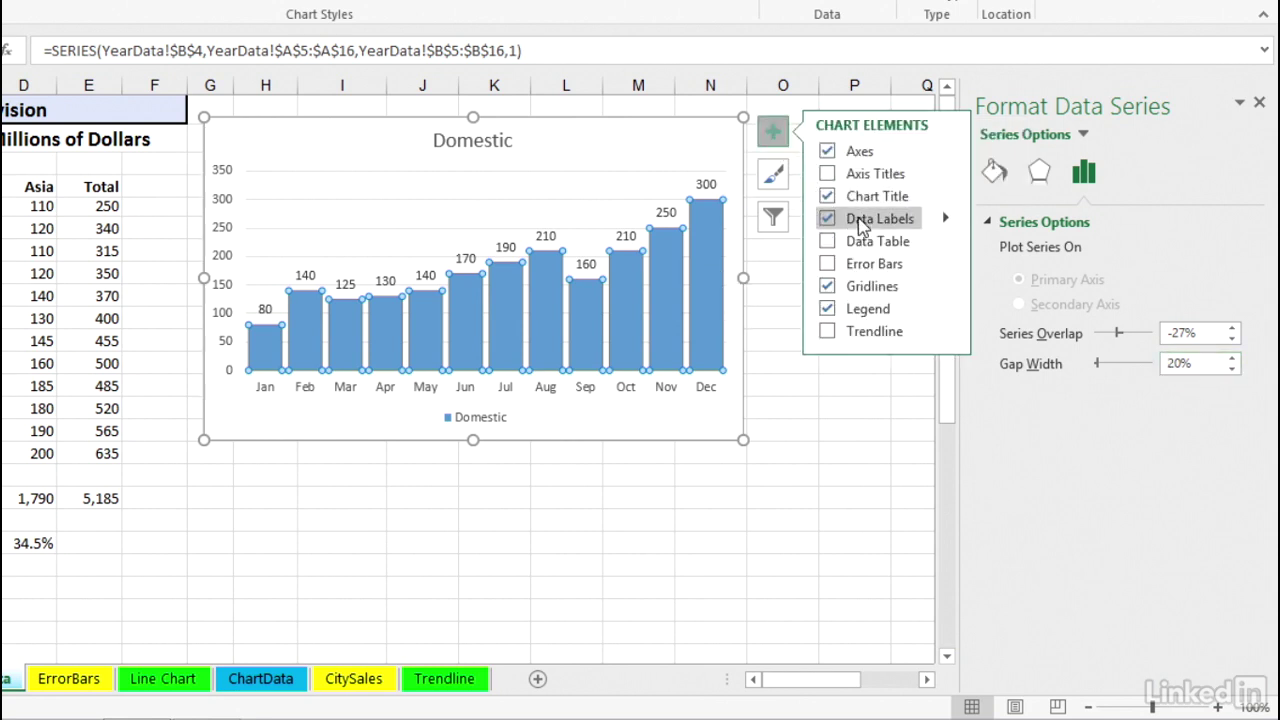
left_click(946, 220)
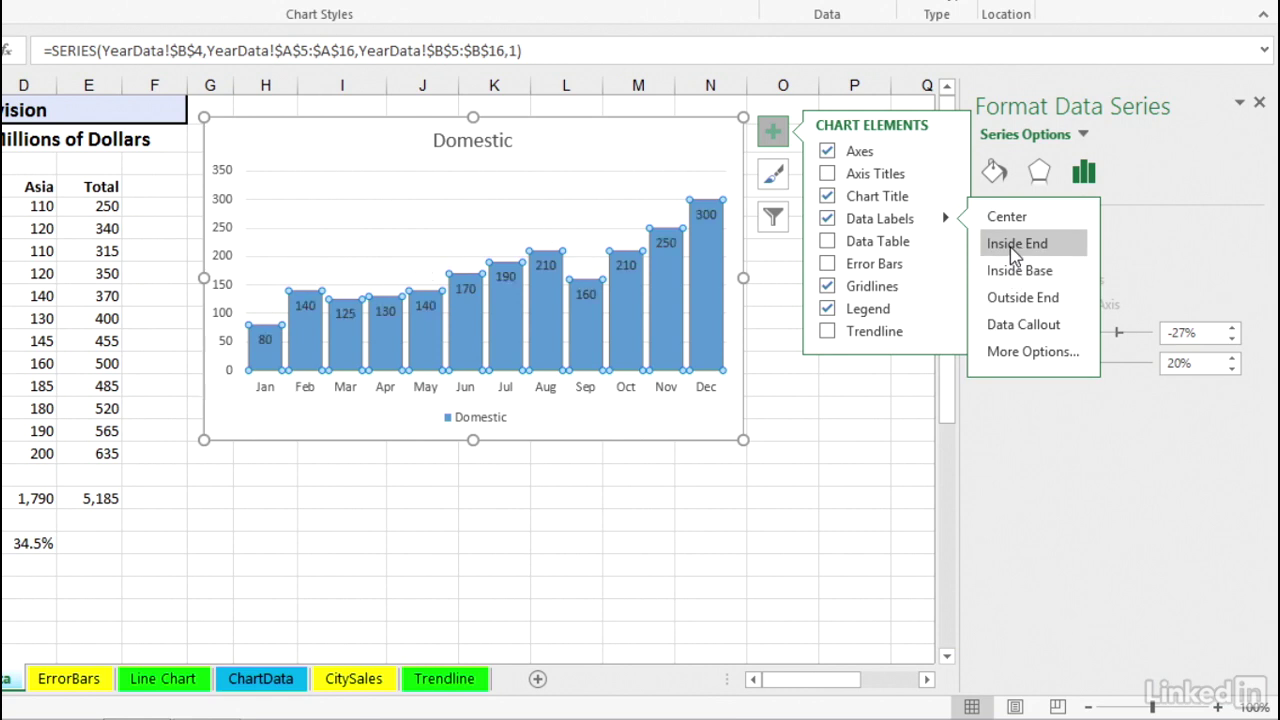
Change the font color of the column chart's data labels to white
left_click(704, 311)
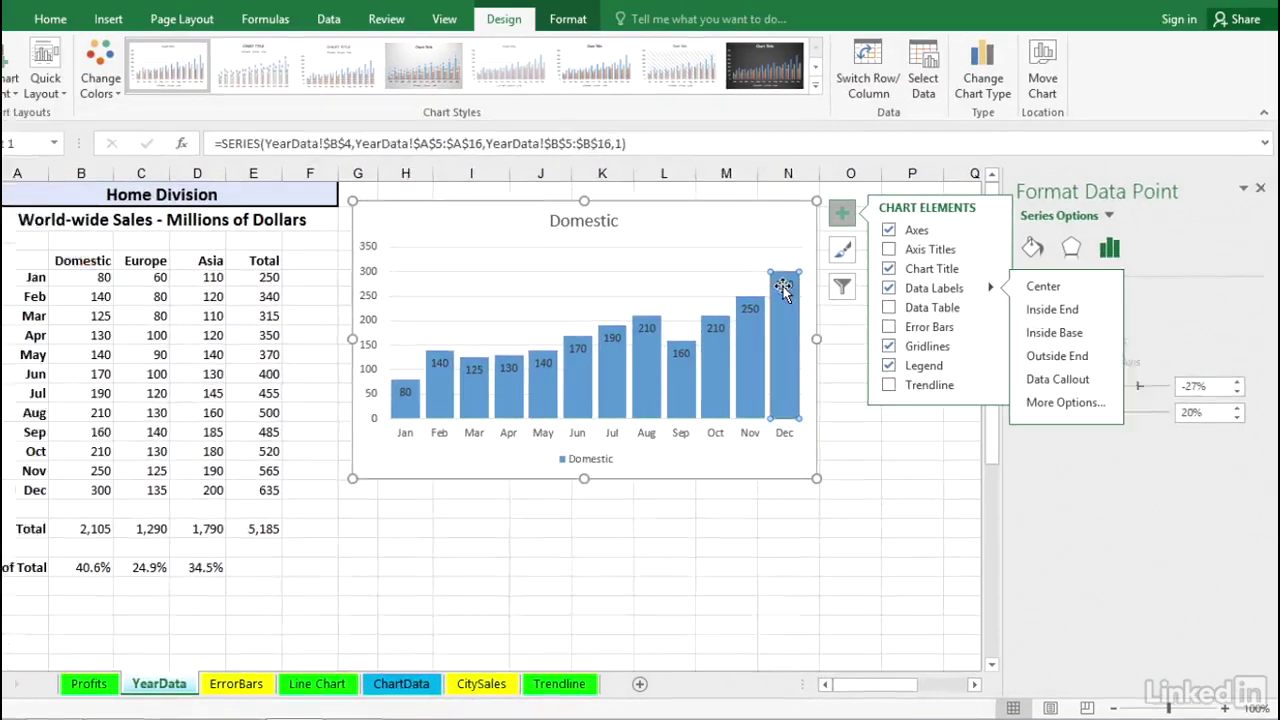
left_click(746, 300)
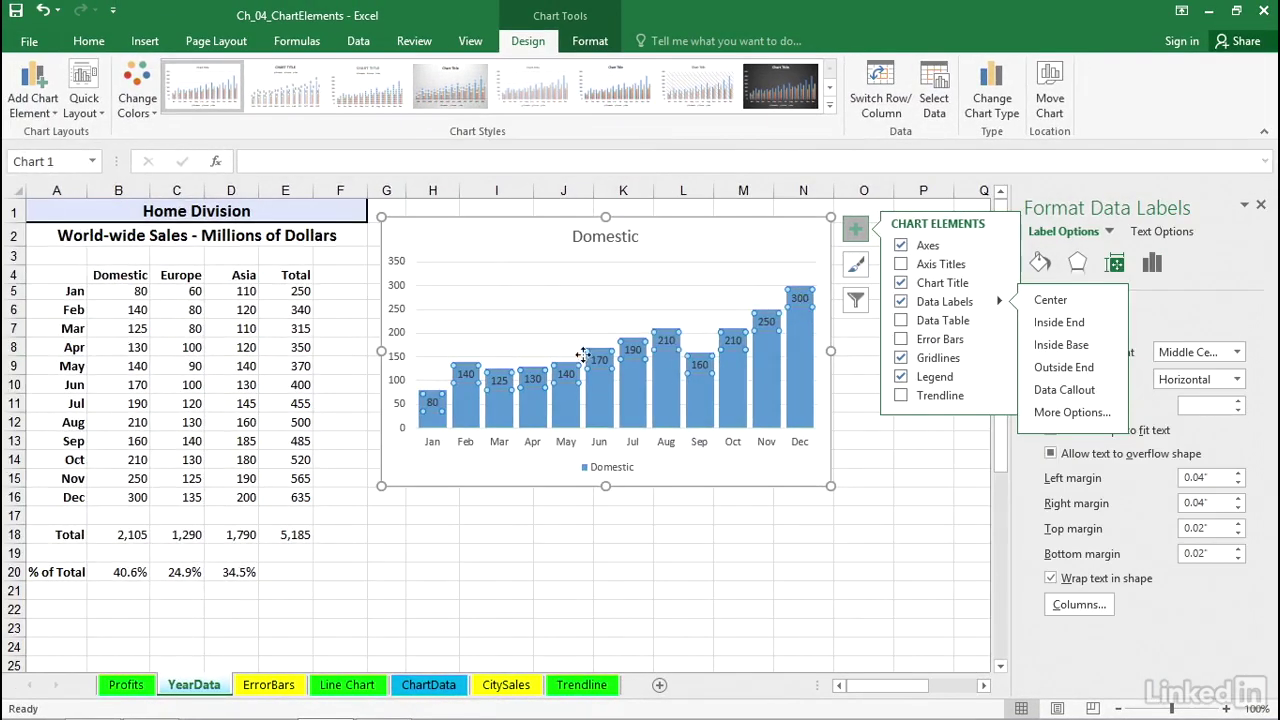
left_click(88, 41)
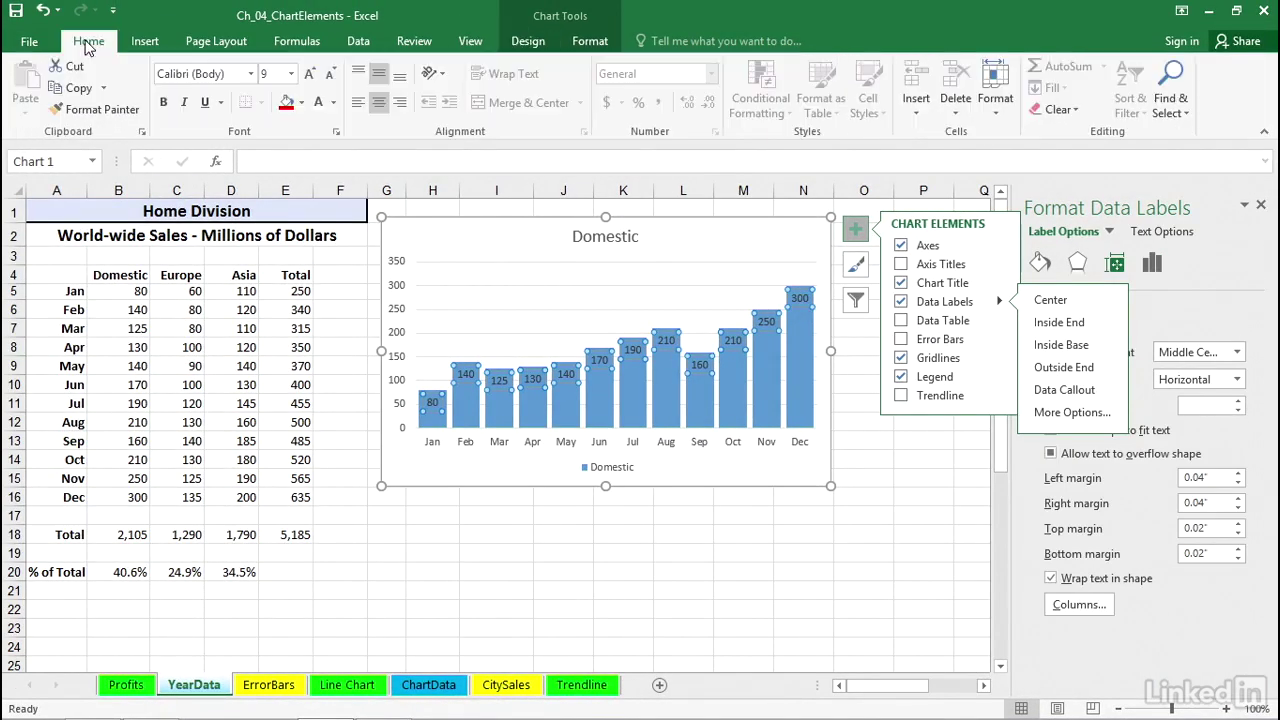
left_click(332, 102)
left_click(320, 165)
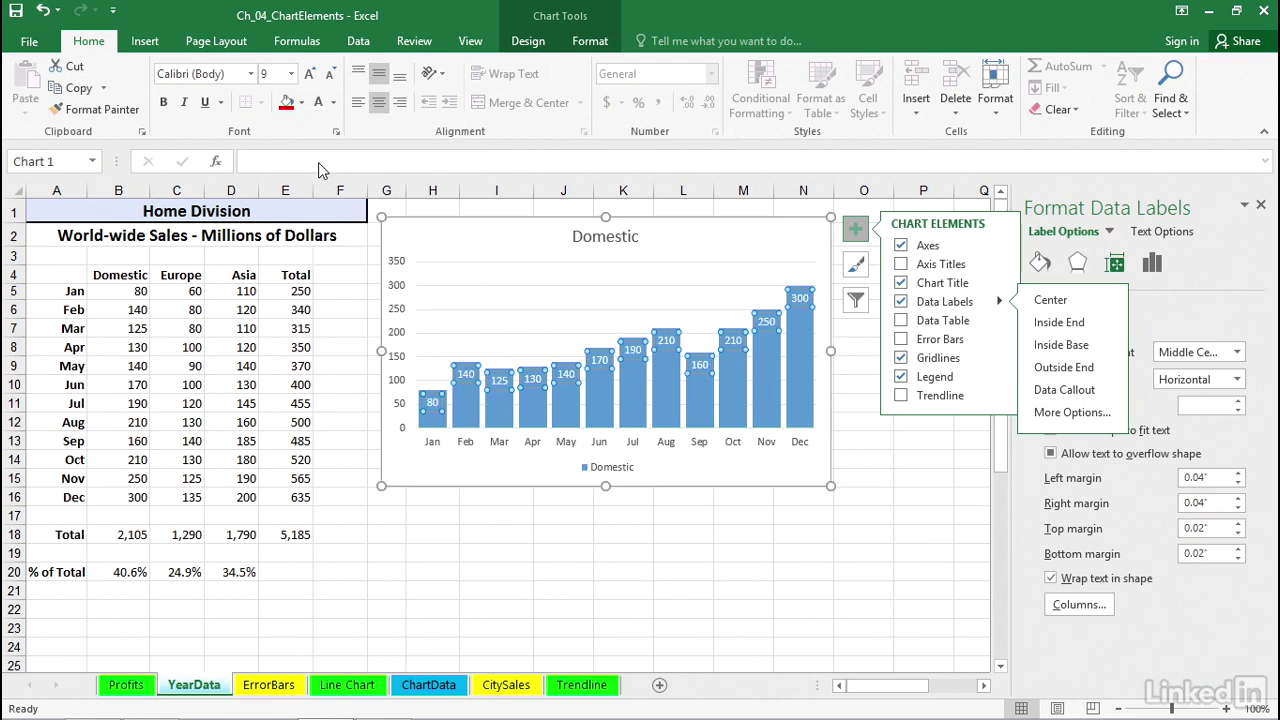
Make the column chart's data labels bold and set their font size to 10.5
left_click(163, 108)
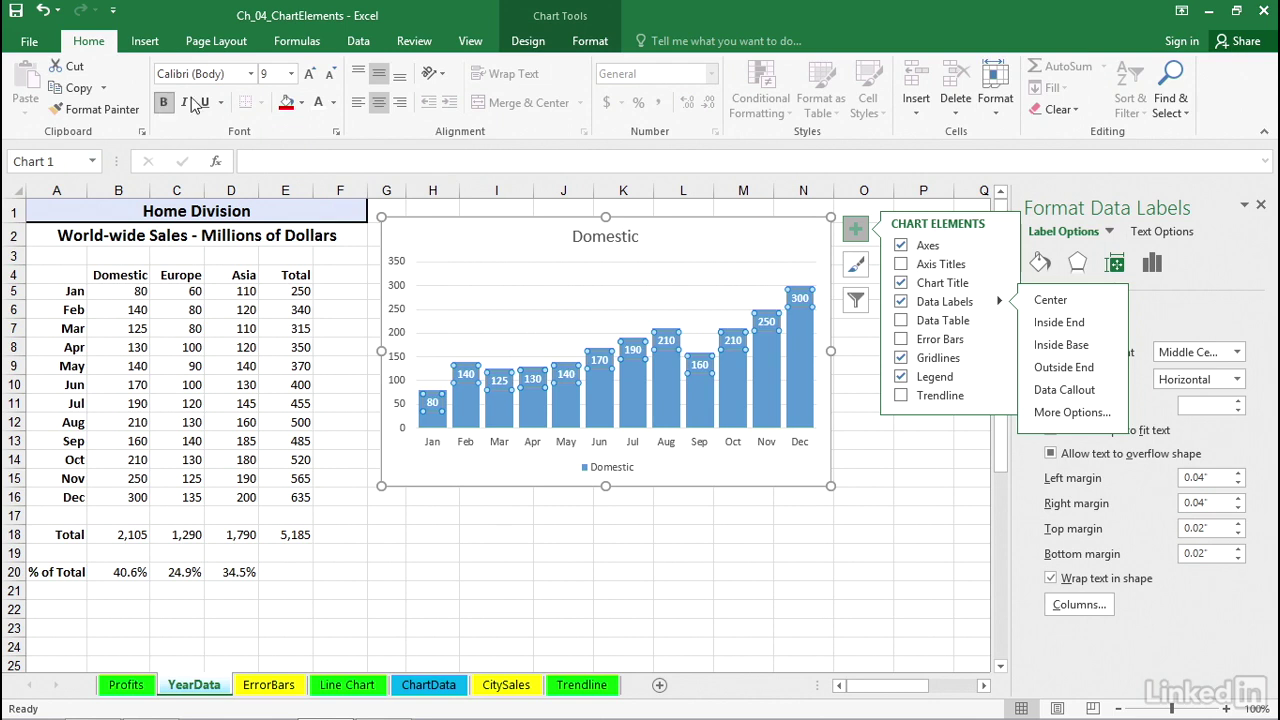
left_click(291, 74)
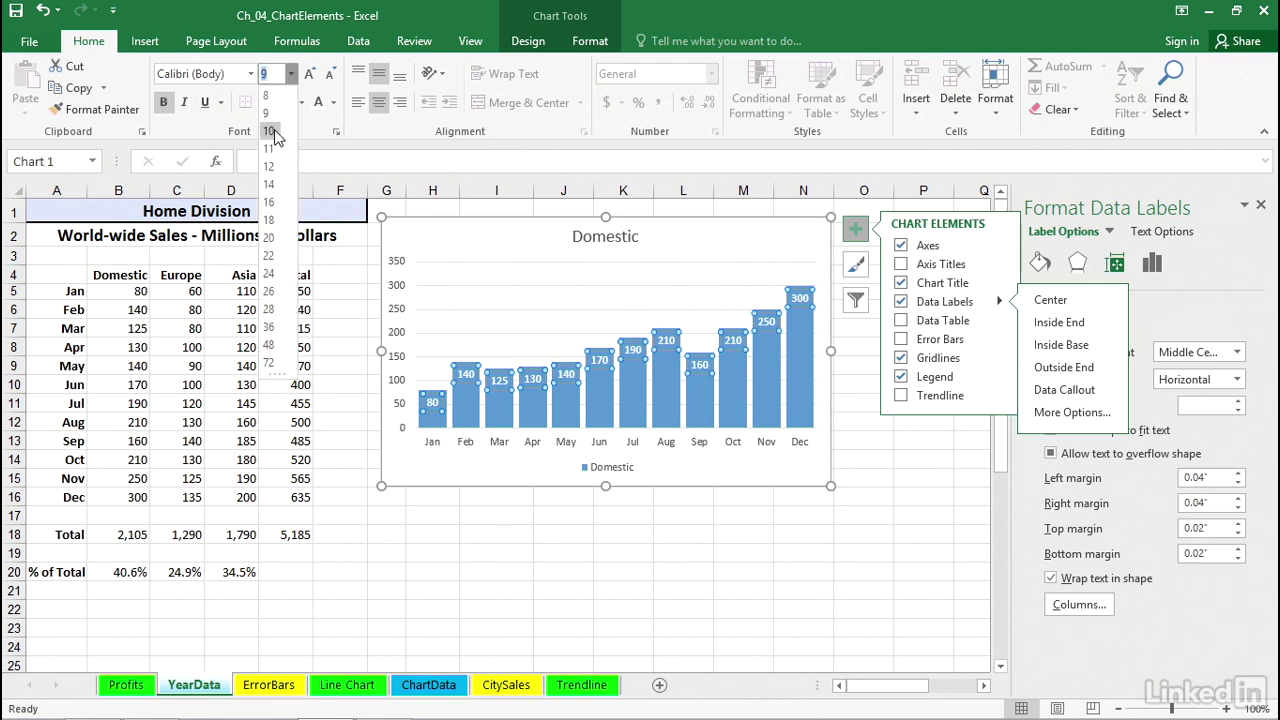
type("10.5")
key("Return")
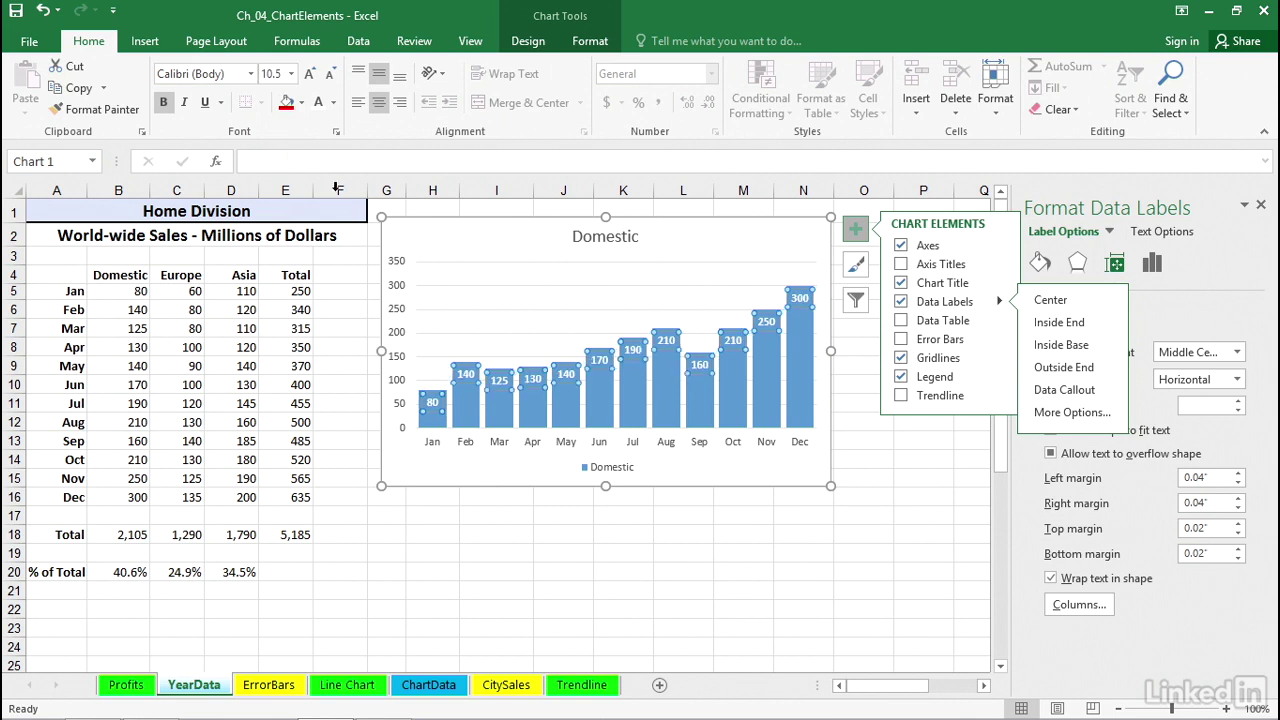
left_click(443, 246)
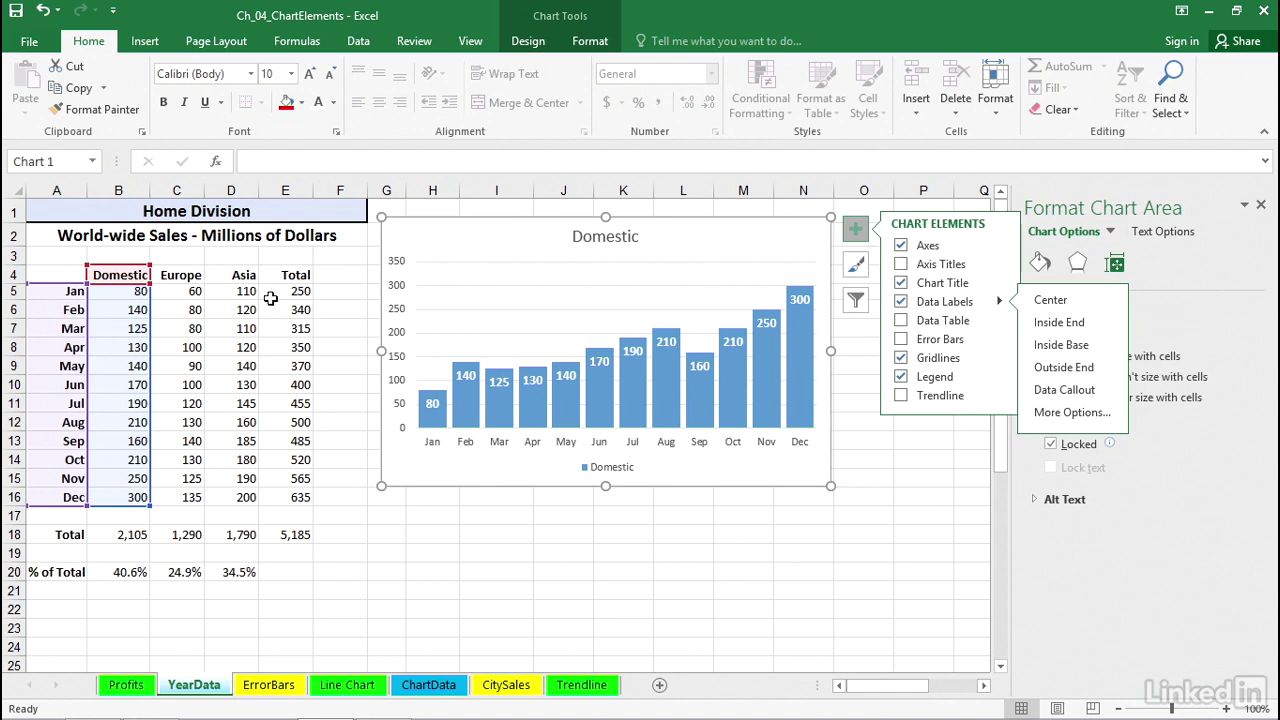
Insert a 3-D pie chart from A4:B16 and place it, enlarged, over the column chart, spanning about rows 2 to 20
left_click_drag(56, 270, 125, 497)
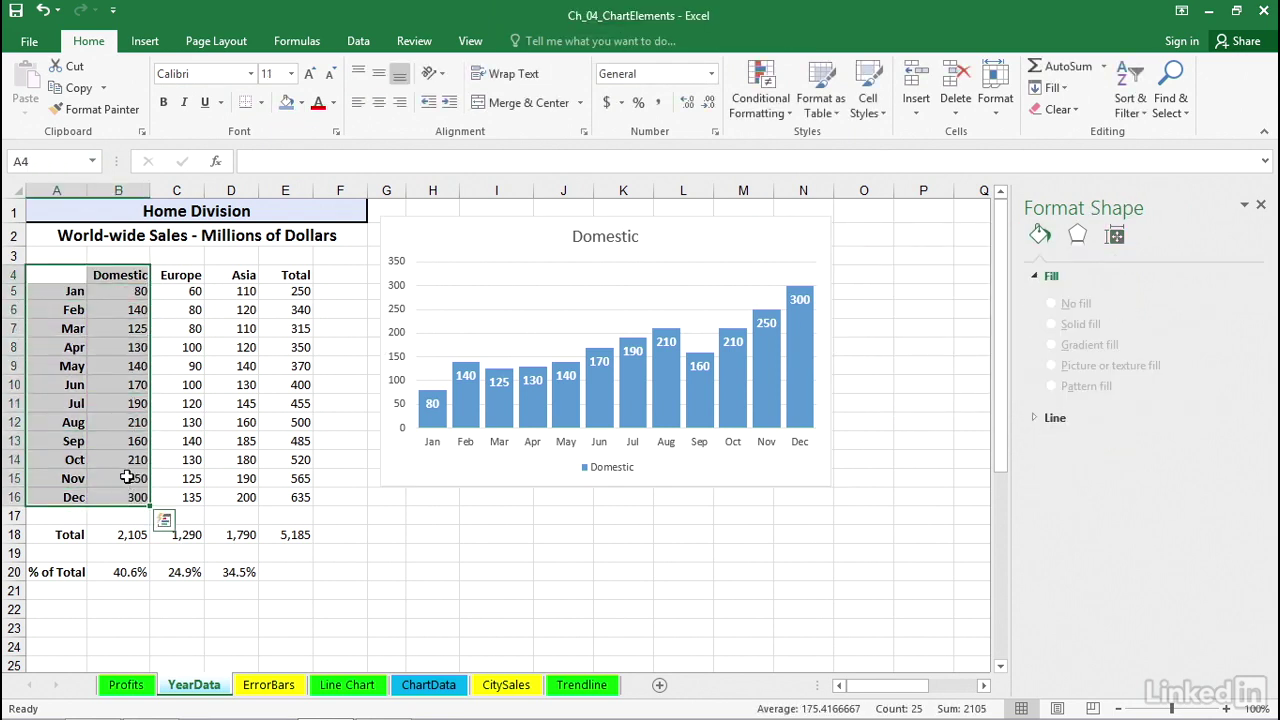
left_click(144, 42)
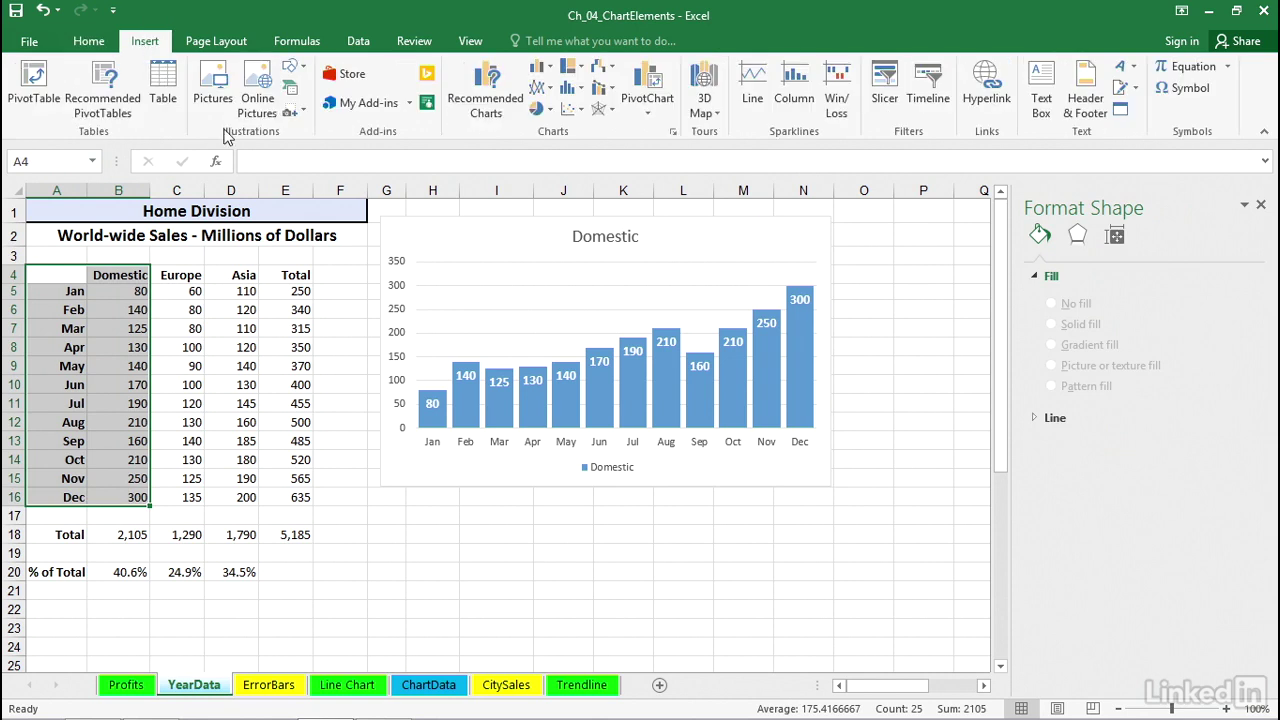
left_click(546, 109)
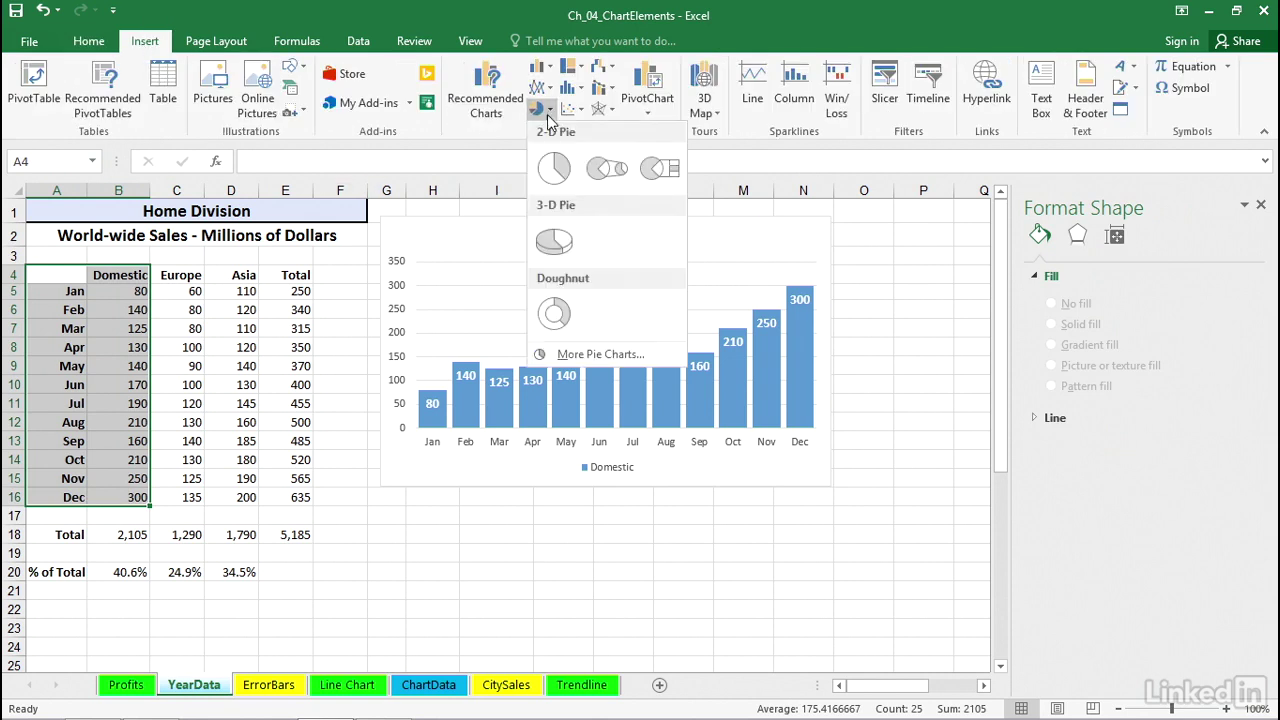
left_click(556, 245)
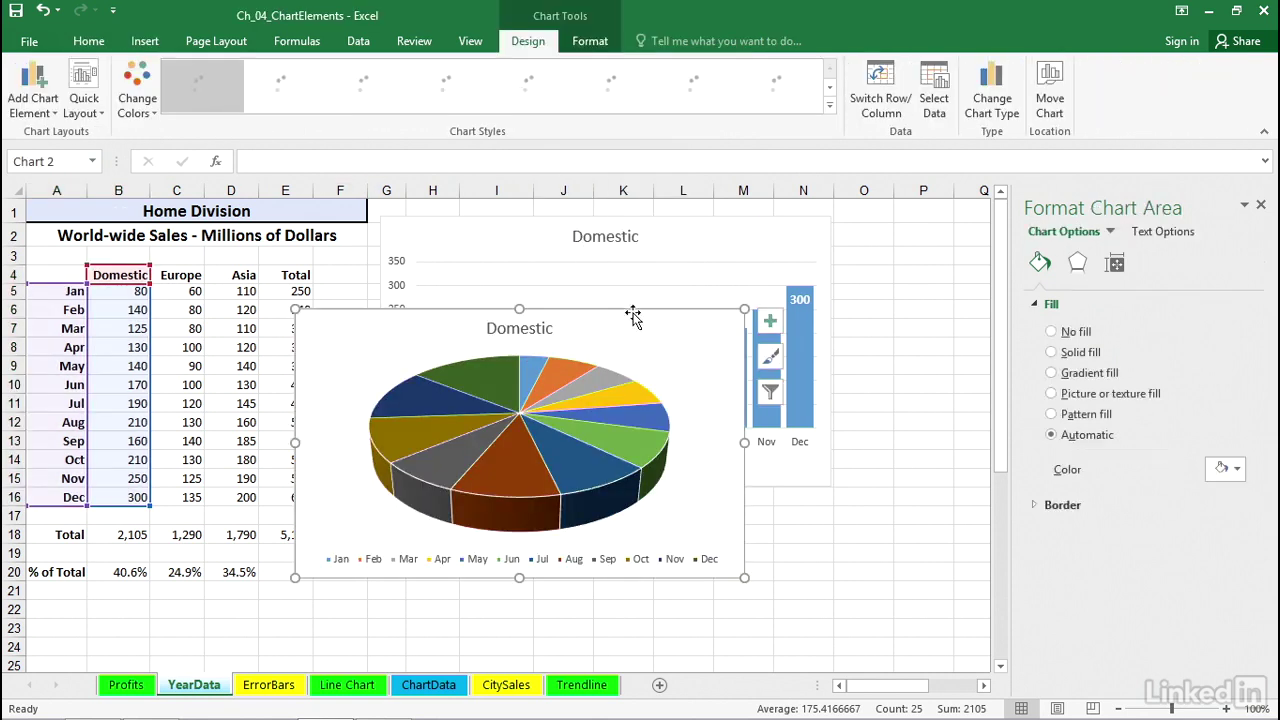
left_click_drag(634, 329, 686, 263)
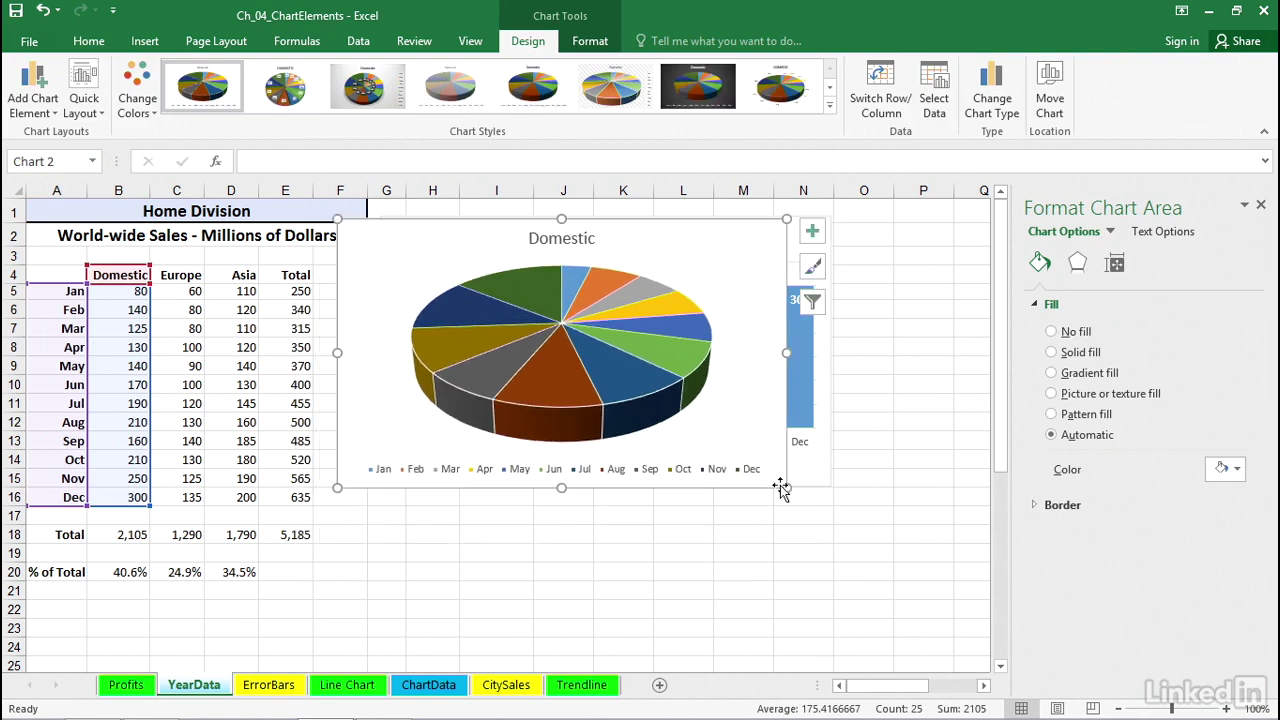
left_click_drag(786, 488, 918, 592)
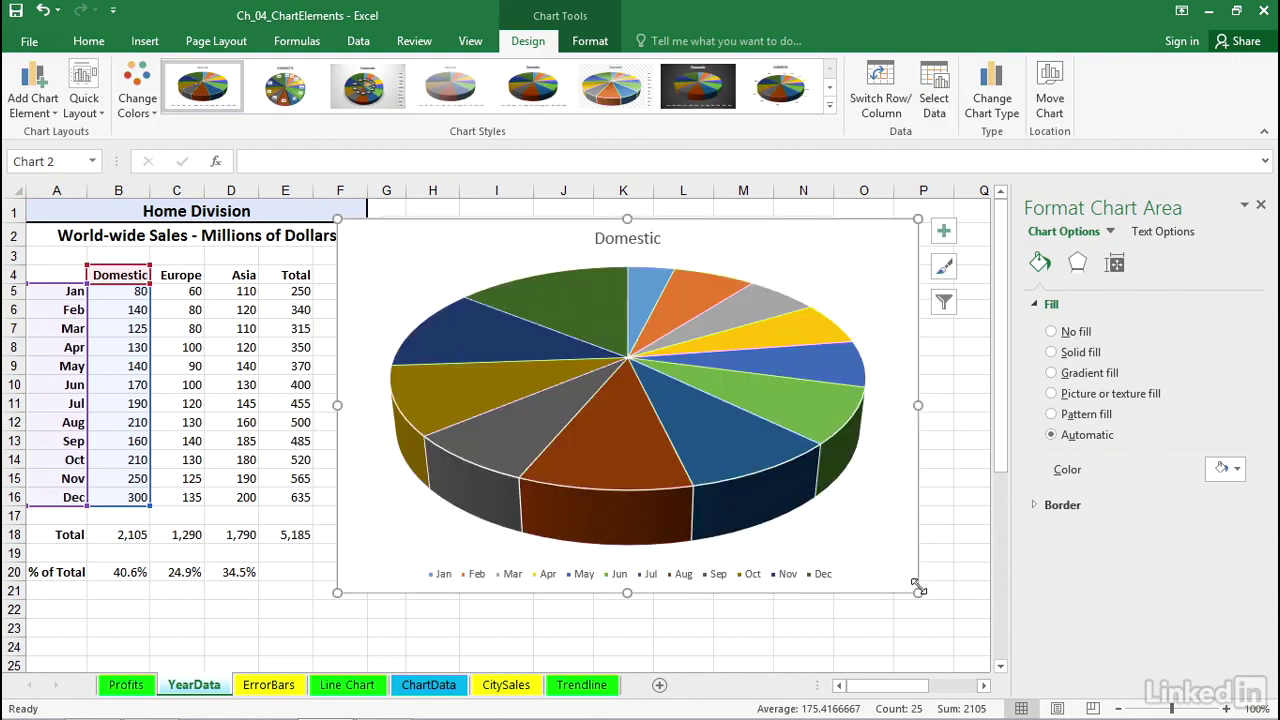
Add data labels to the pie chart and apply the quick layout with category names and percentages on the slices and no legend
left_click(945, 232)
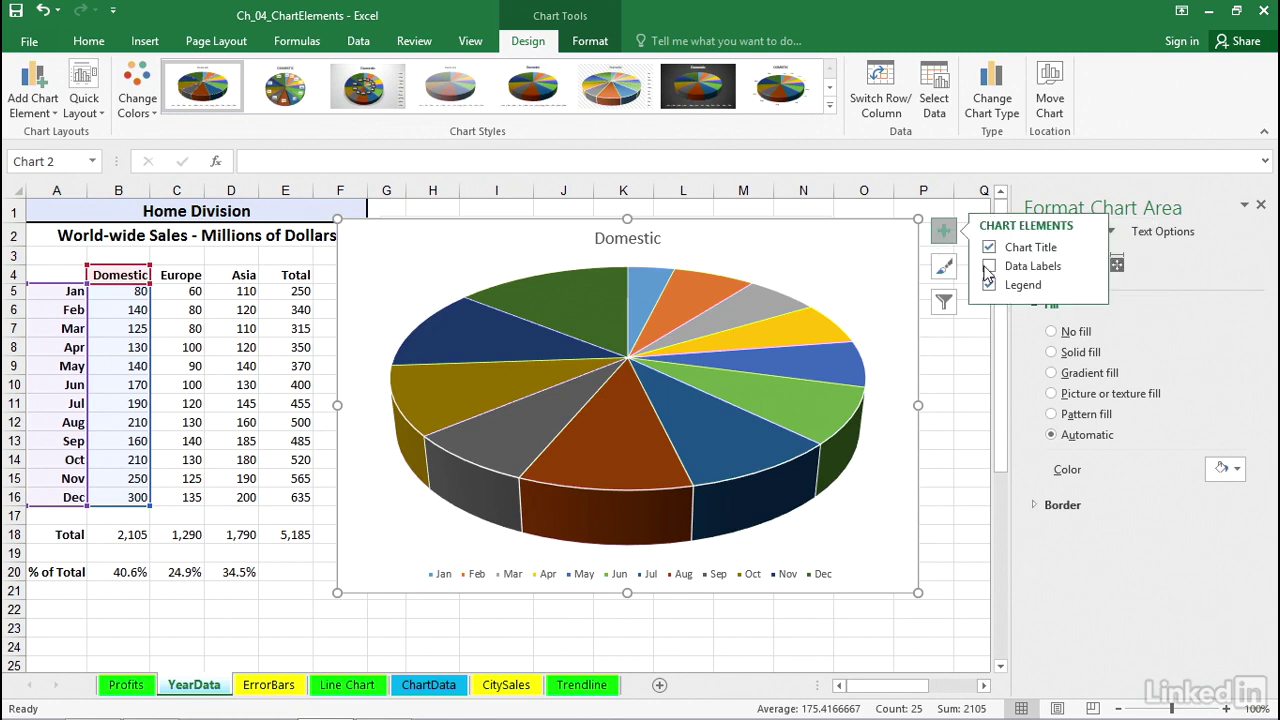
left_click(988, 267)
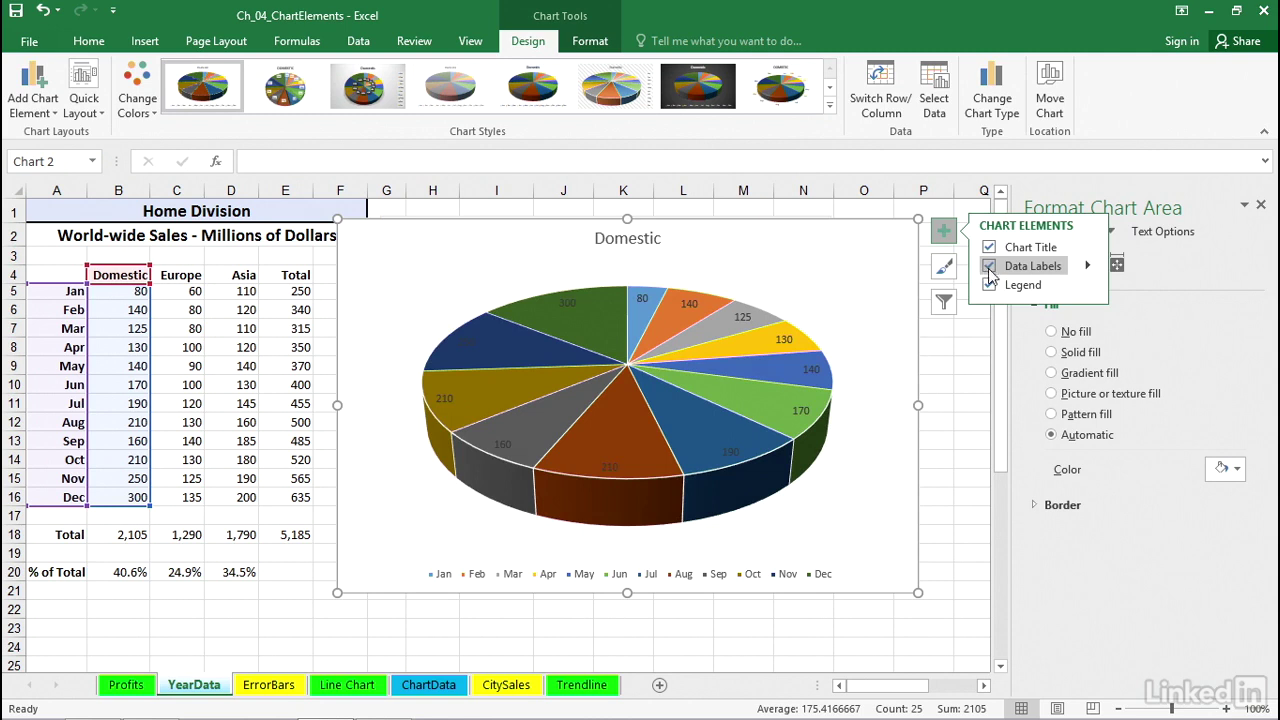
left_click(1087, 267)
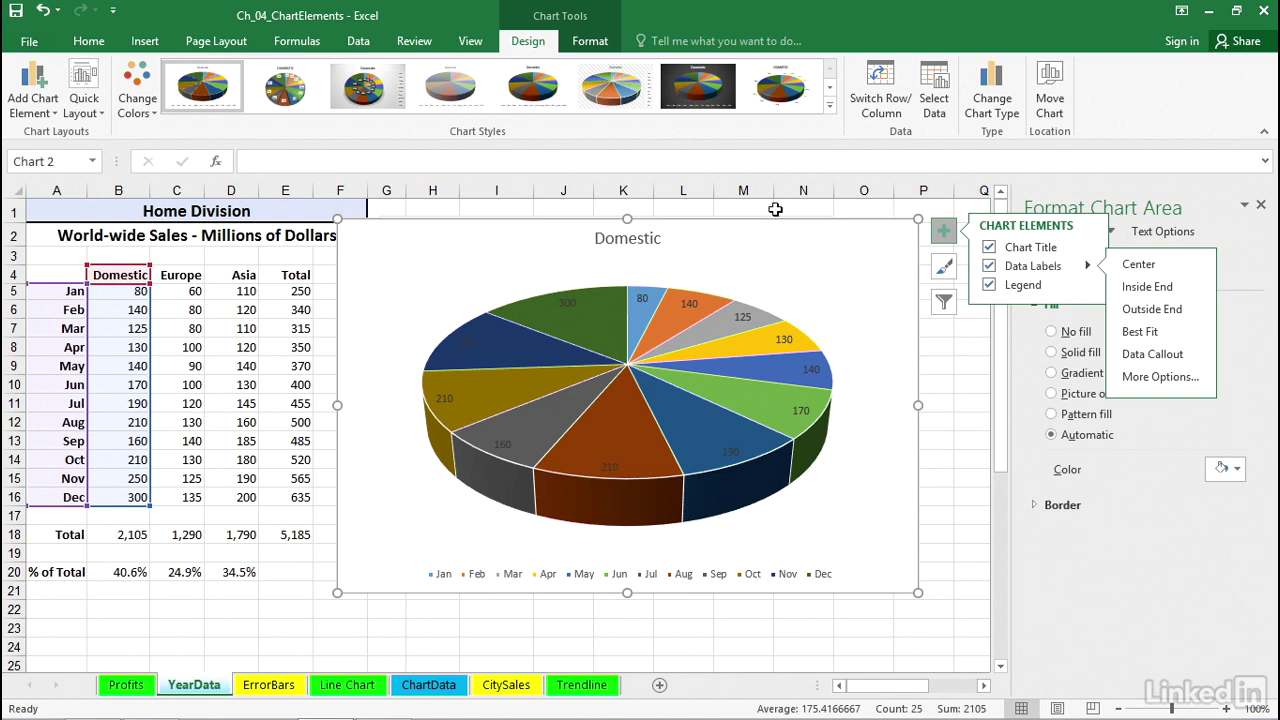
left_click(88, 82)
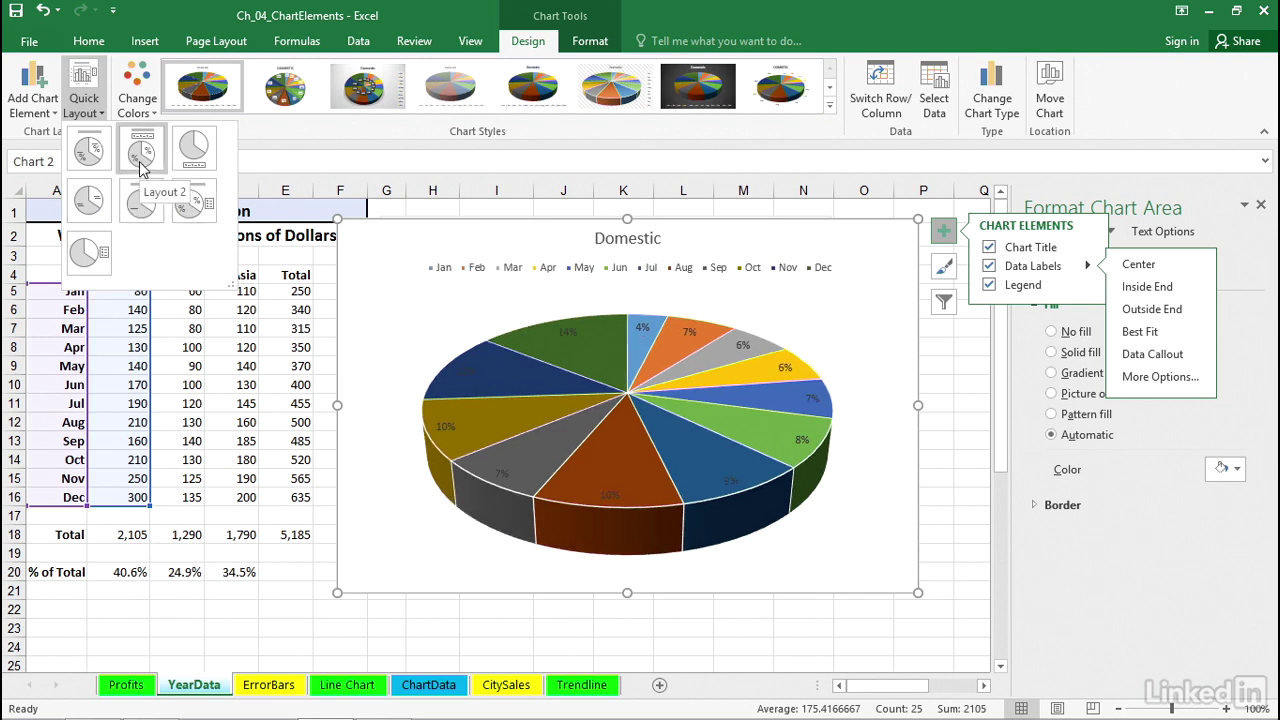
left_click(100, 162)
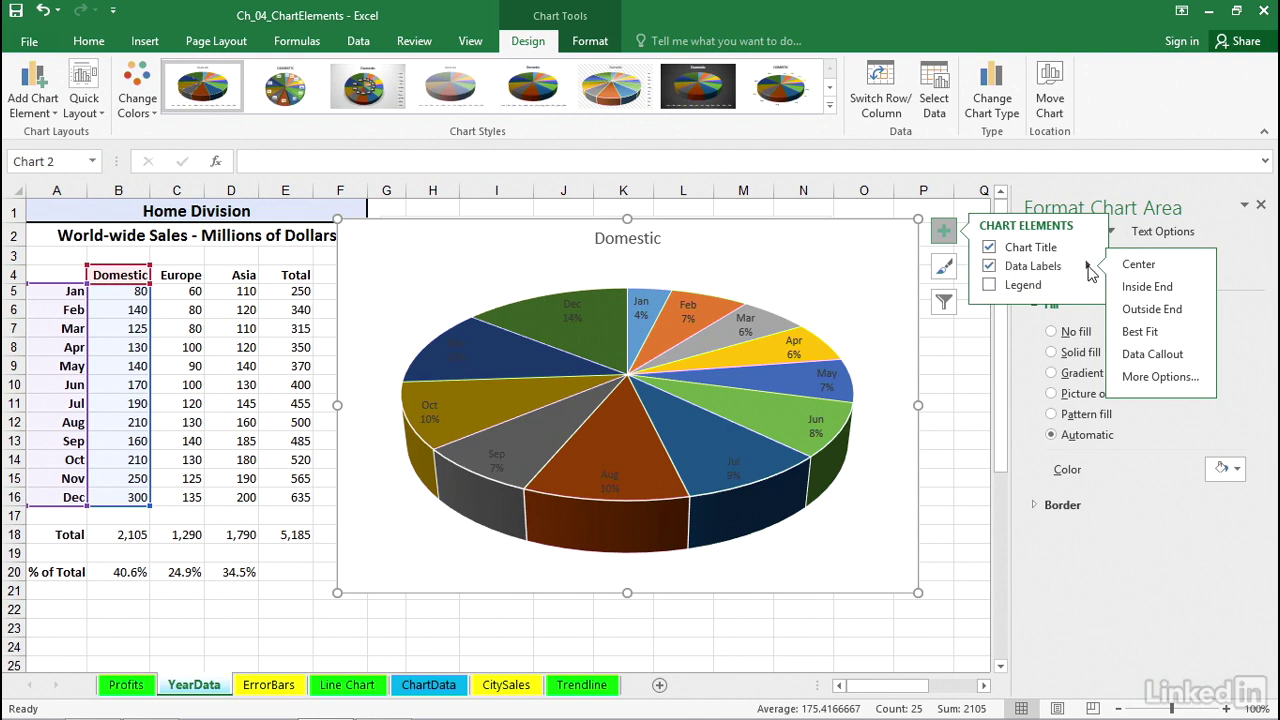
Include the values in the pie chart's data labels alongside the category names and percentages
left_click(1145, 377)
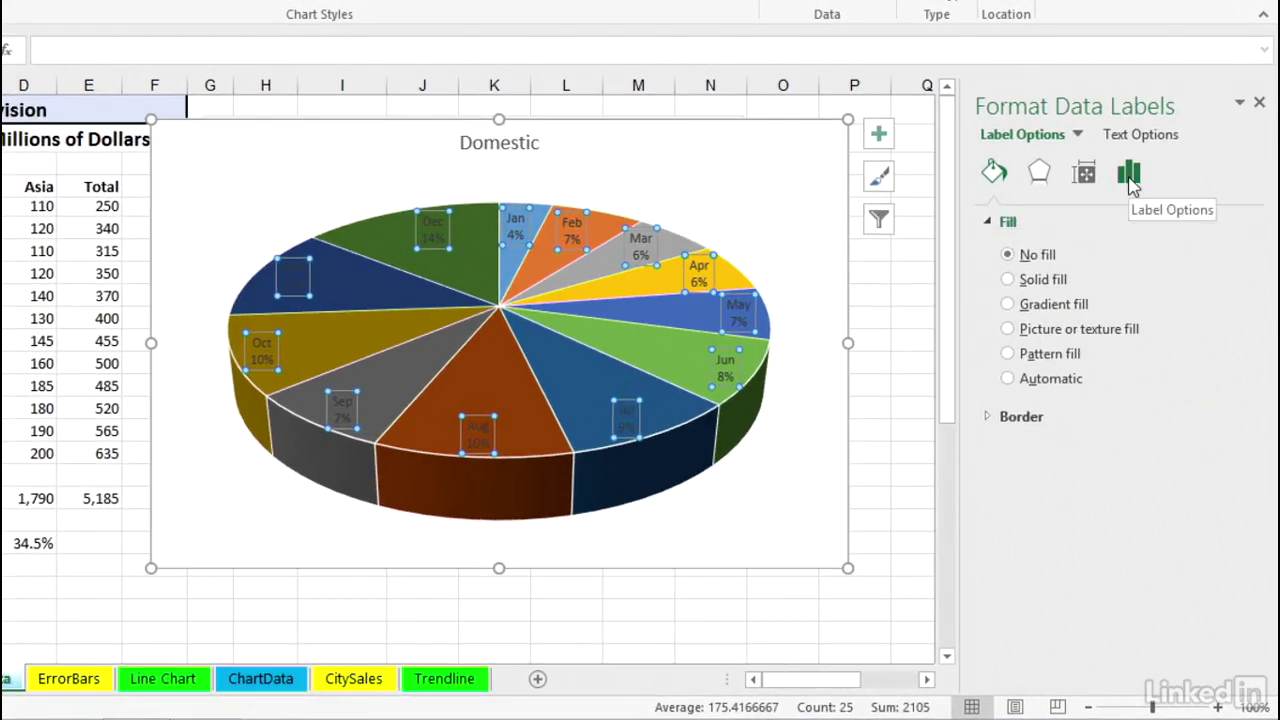
left_click(1129, 177)
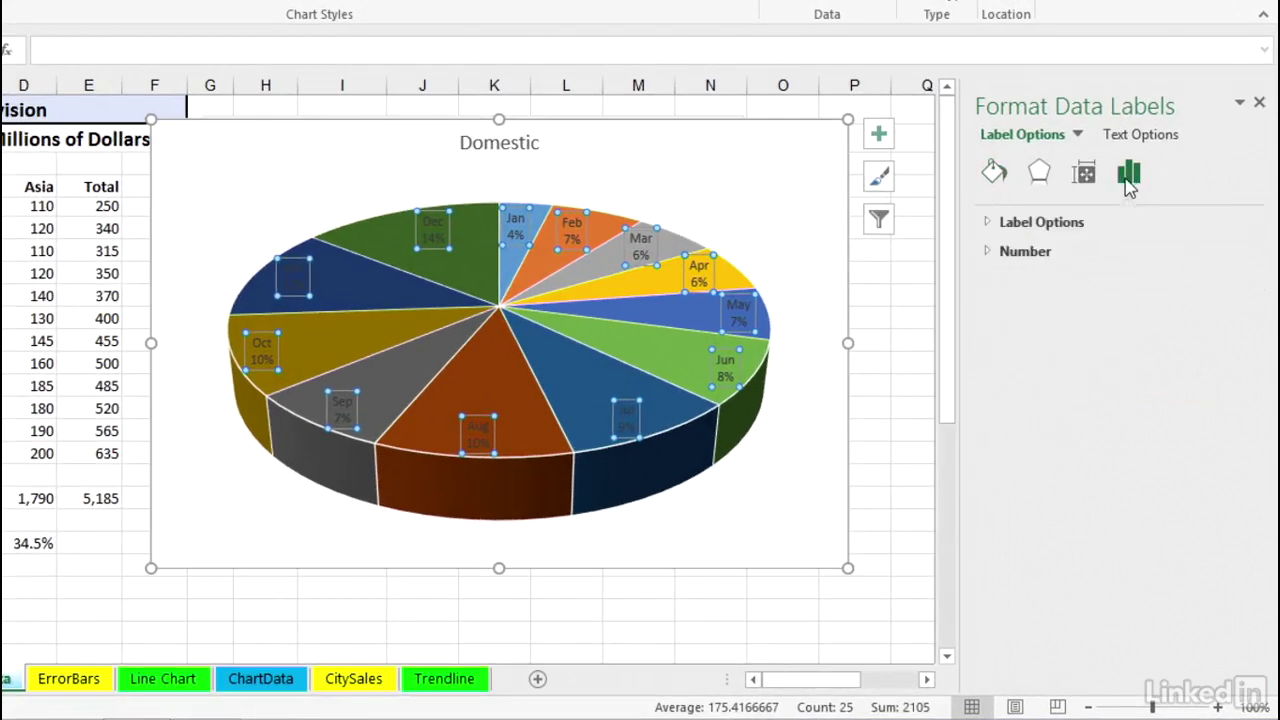
left_click(988, 222)
left_click(1018, 328)
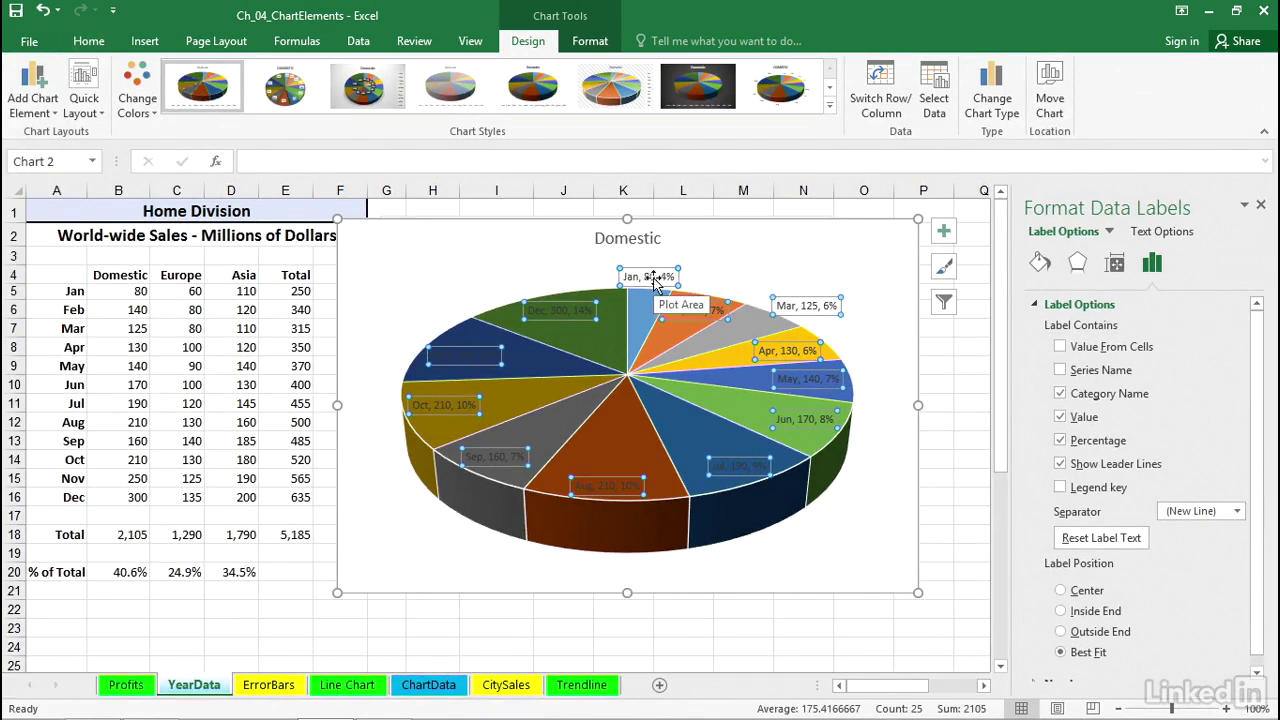
Format the pie chart's data labels as bold with a font size of 11
left_click(88, 41)
left_click(291, 75)
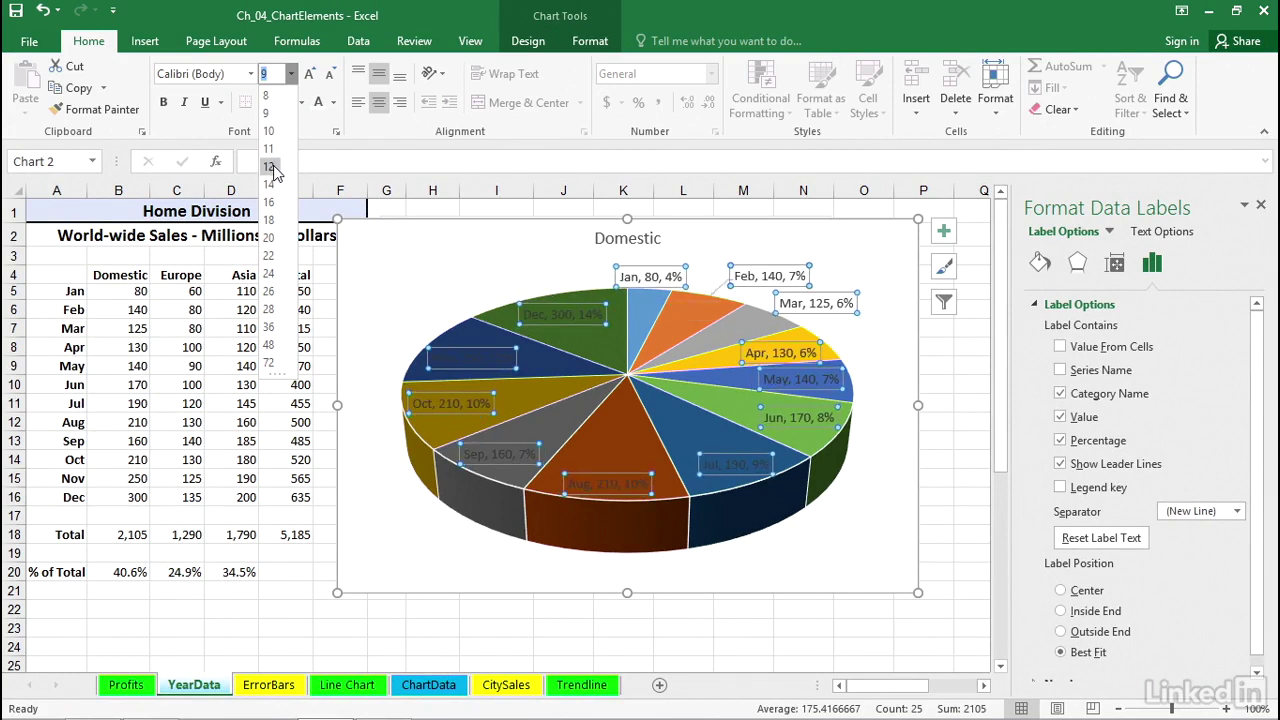
left_click(268, 148)
left_click(163, 102)
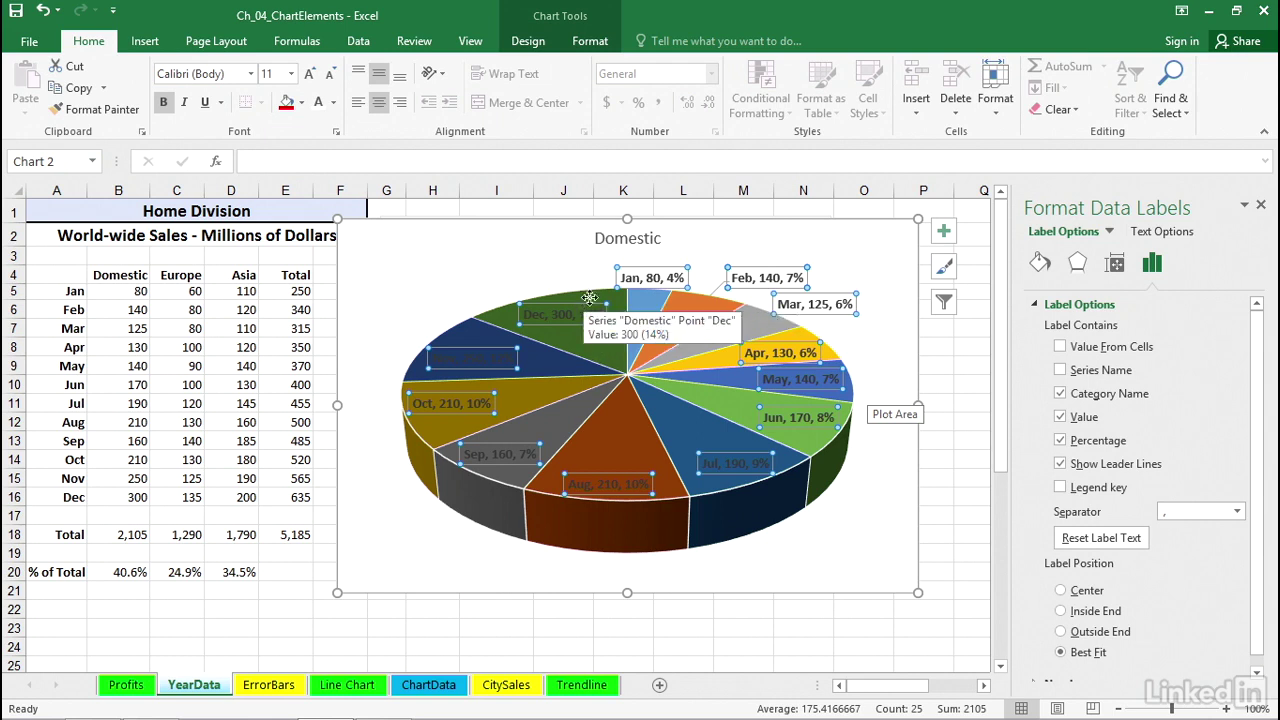
left_click(557, 262)
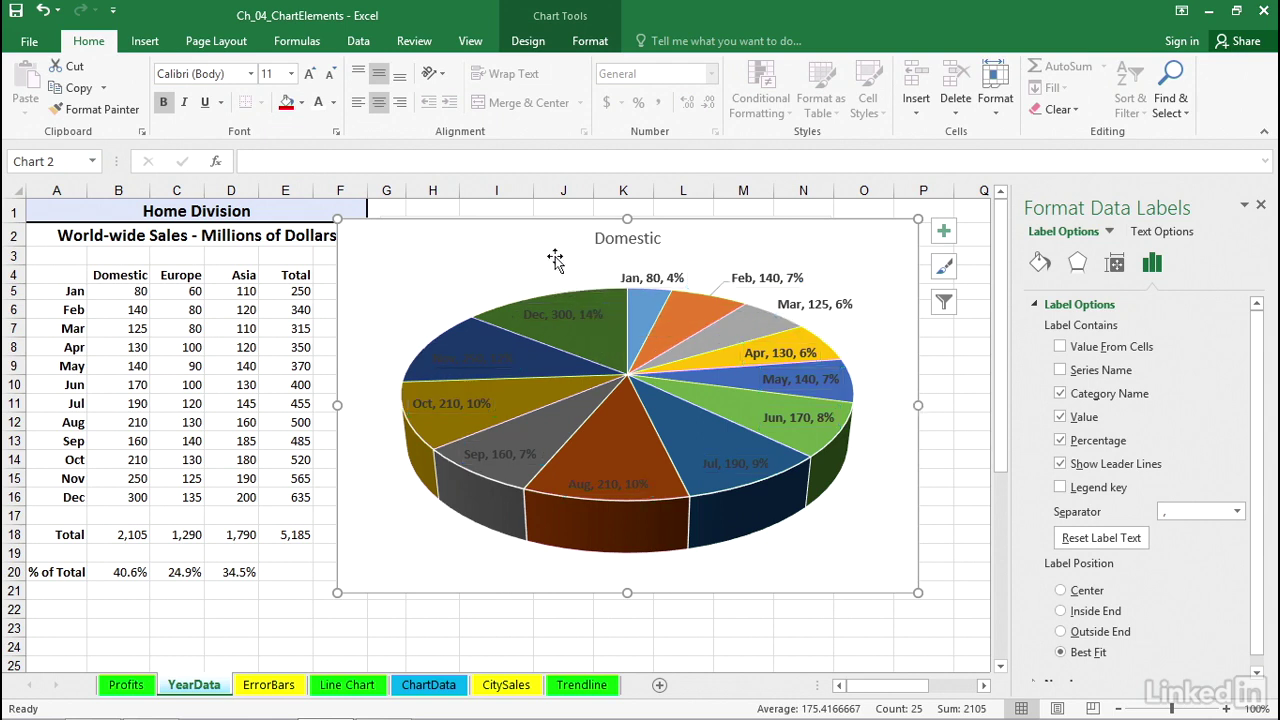
Move the Dec and Nov data labels off their dark slices to the empty area above and left of the pie
left_click(565, 308)
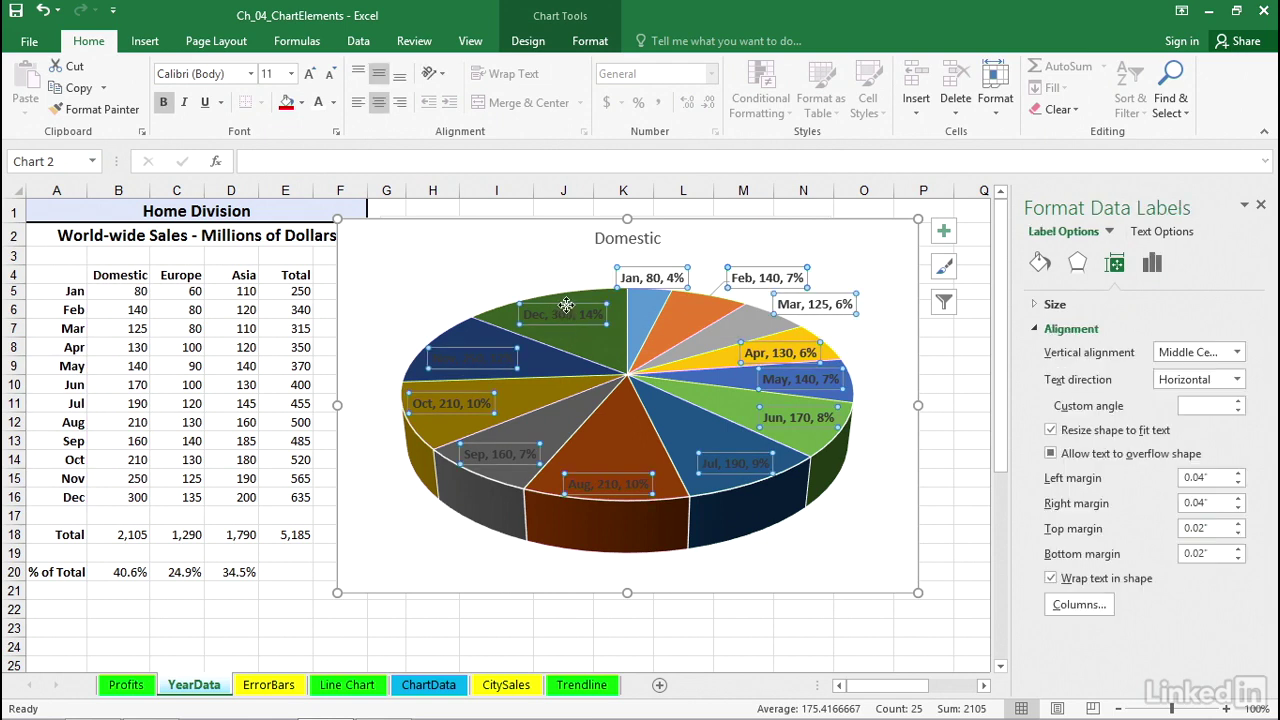
left_click(566, 304)
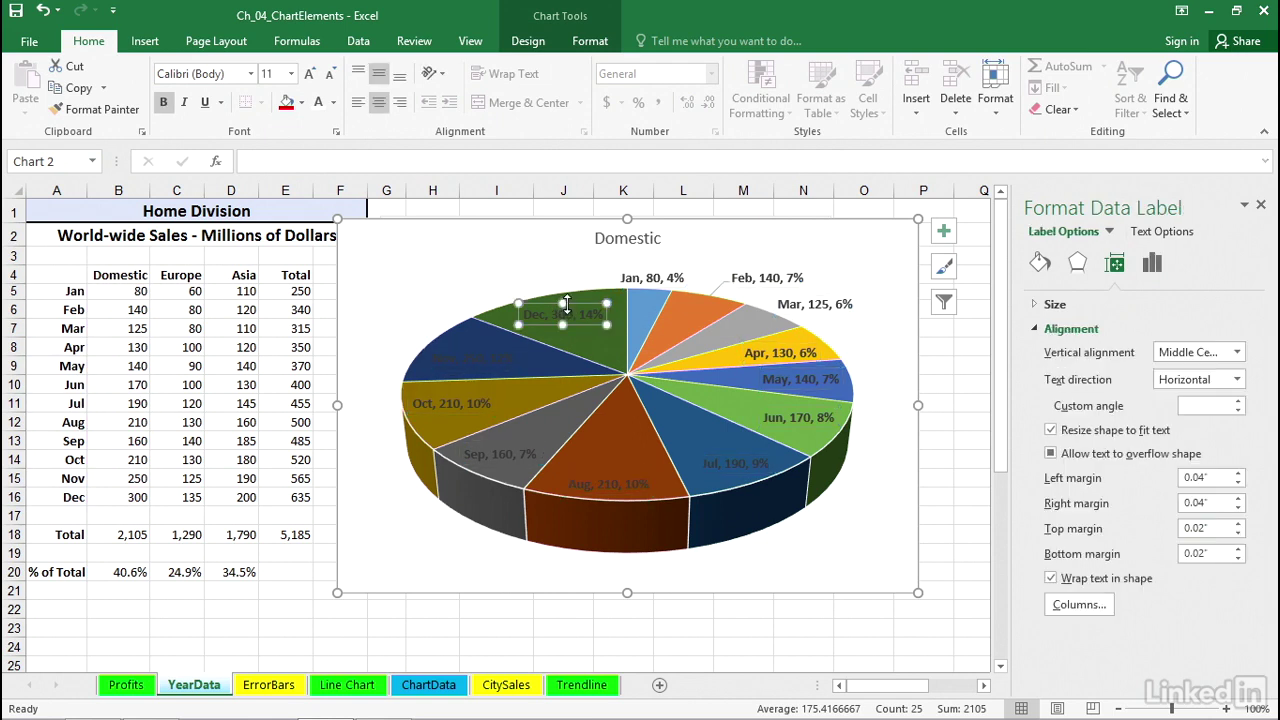
left_click_drag(578, 304, 510, 258)
left_click(486, 356)
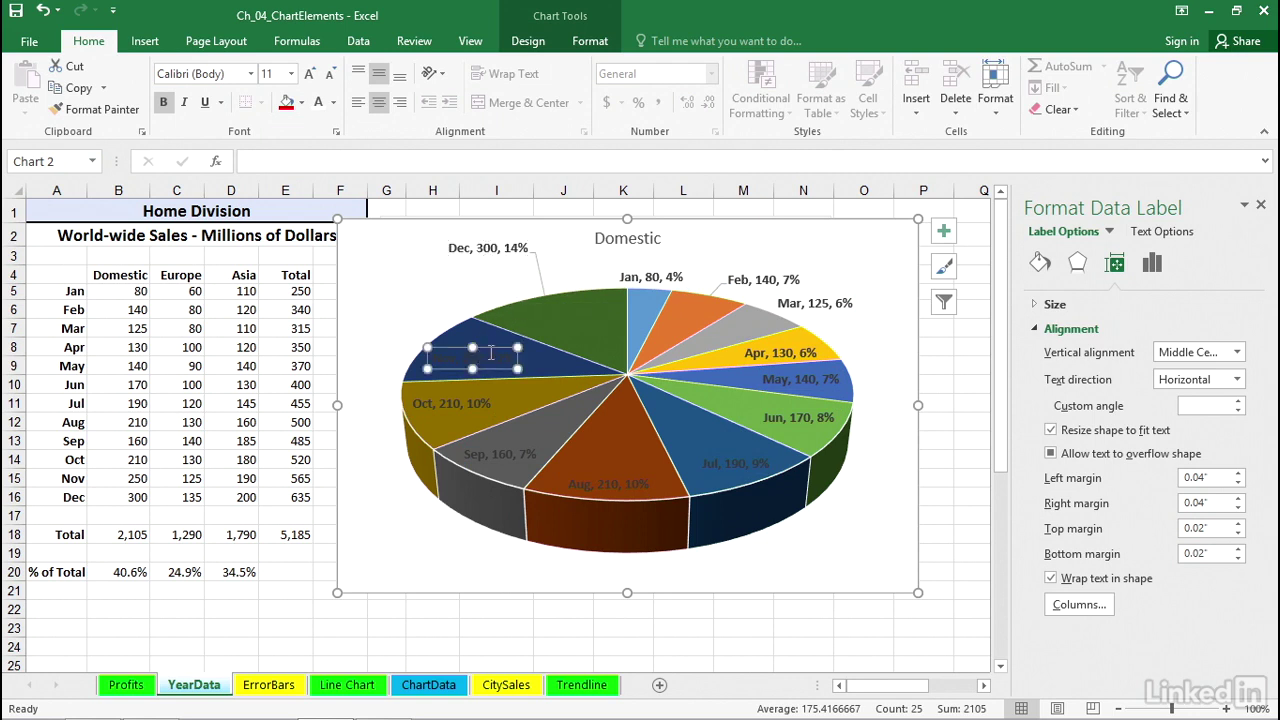
left_click_drag(493, 347, 407, 271)
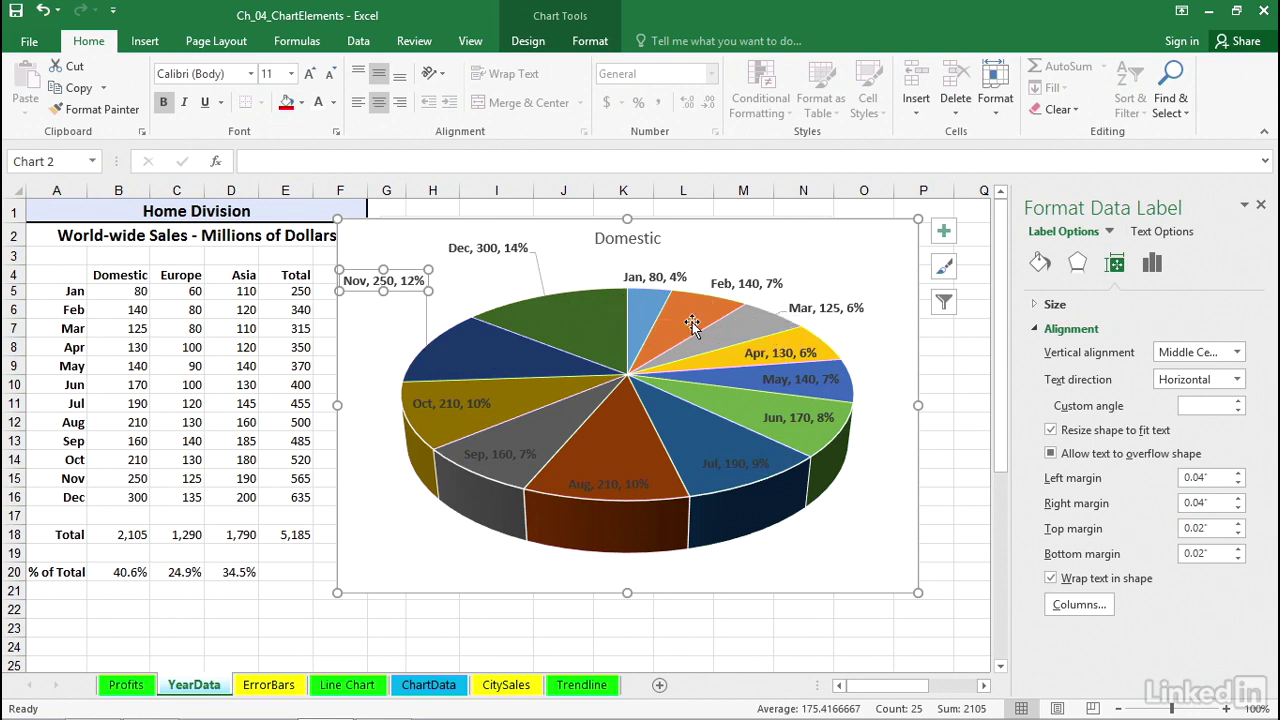
Move the Jul and Jun data labels off their slices to the empty area below and right of the pie
left_click(740, 462)
left_click_drag(750, 455, 853, 537)
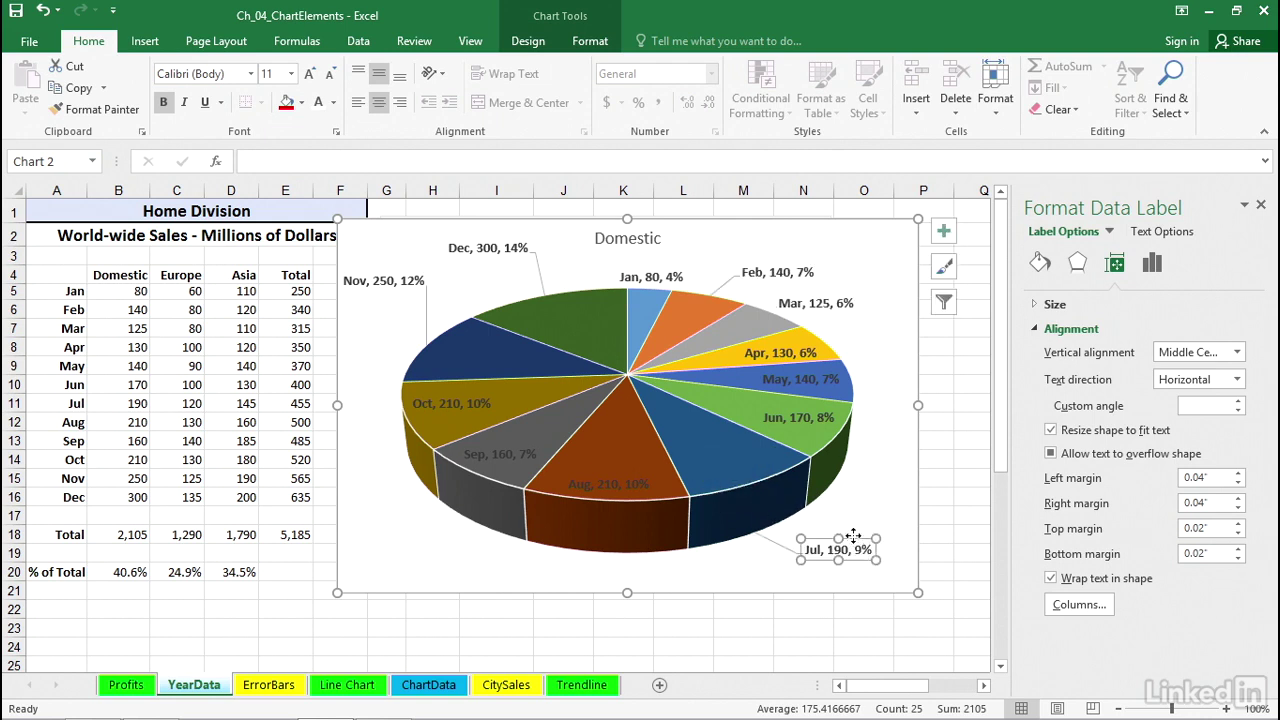
left_click(819, 418)
left_click_drag(817, 407, 892, 485)
Move the May label just outside the pie beside its slice and the Apr label to the chart's upper-right corner
left_click(830, 379)
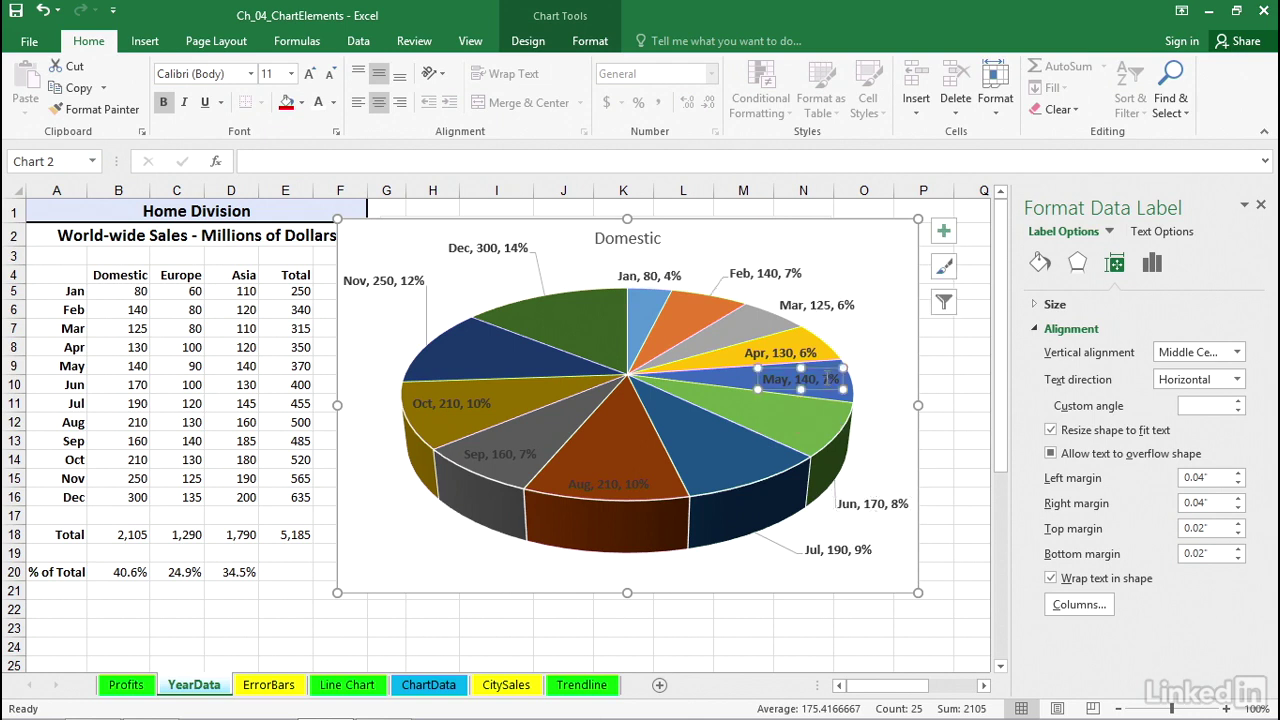
left_click_drag(821, 369, 895, 326)
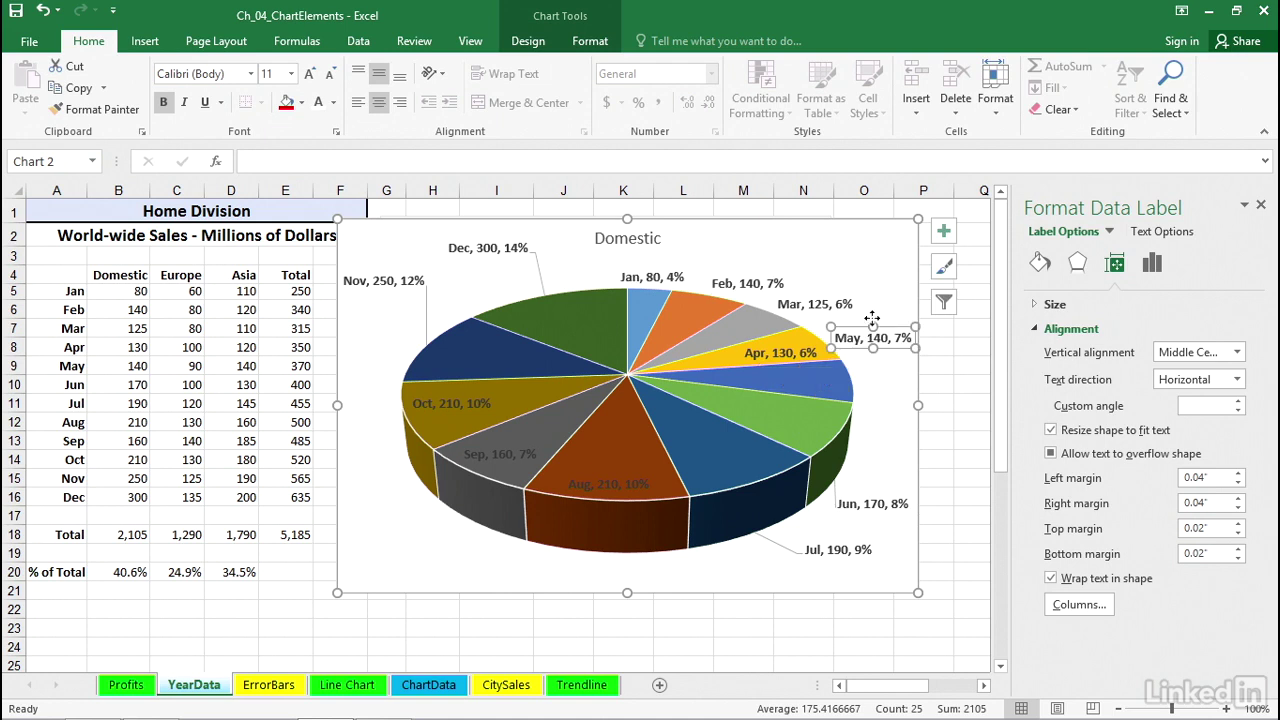
left_click(793, 347)
left_click_drag(806, 345, 899, 243)
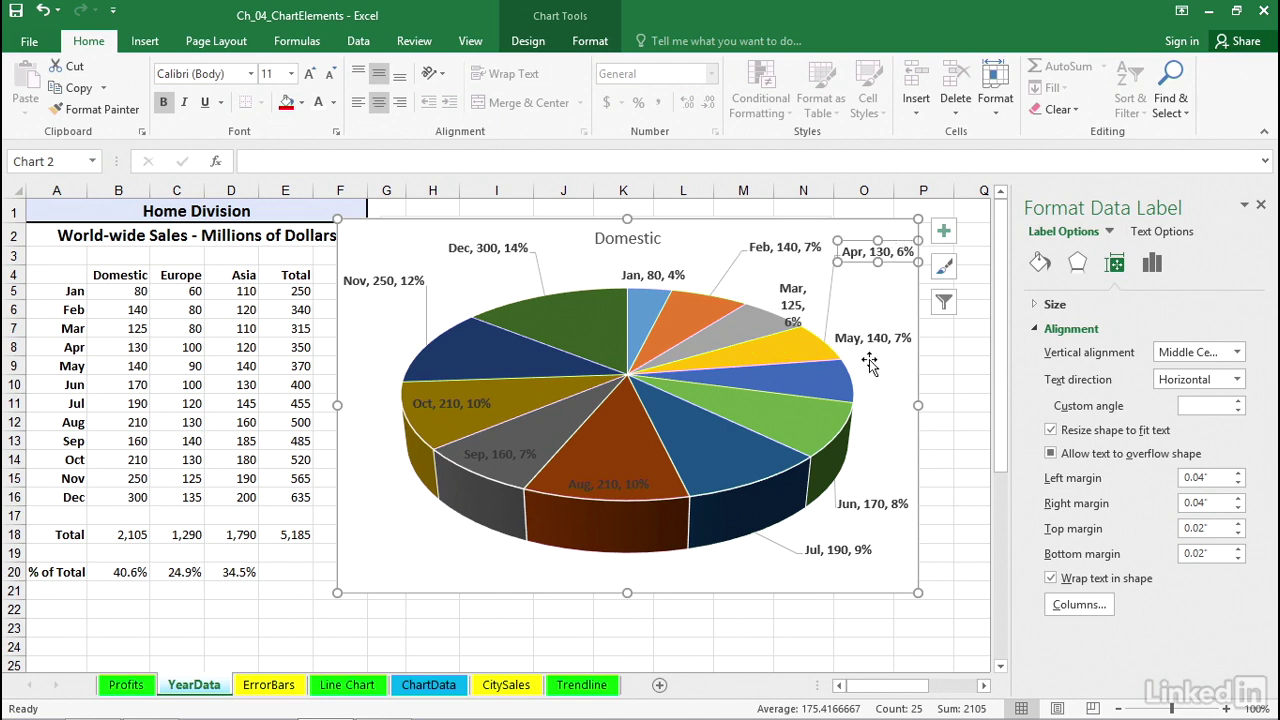
Widen the Mar data label so its text fits on two lines, slightly higher above its slice
left_click(804, 287)
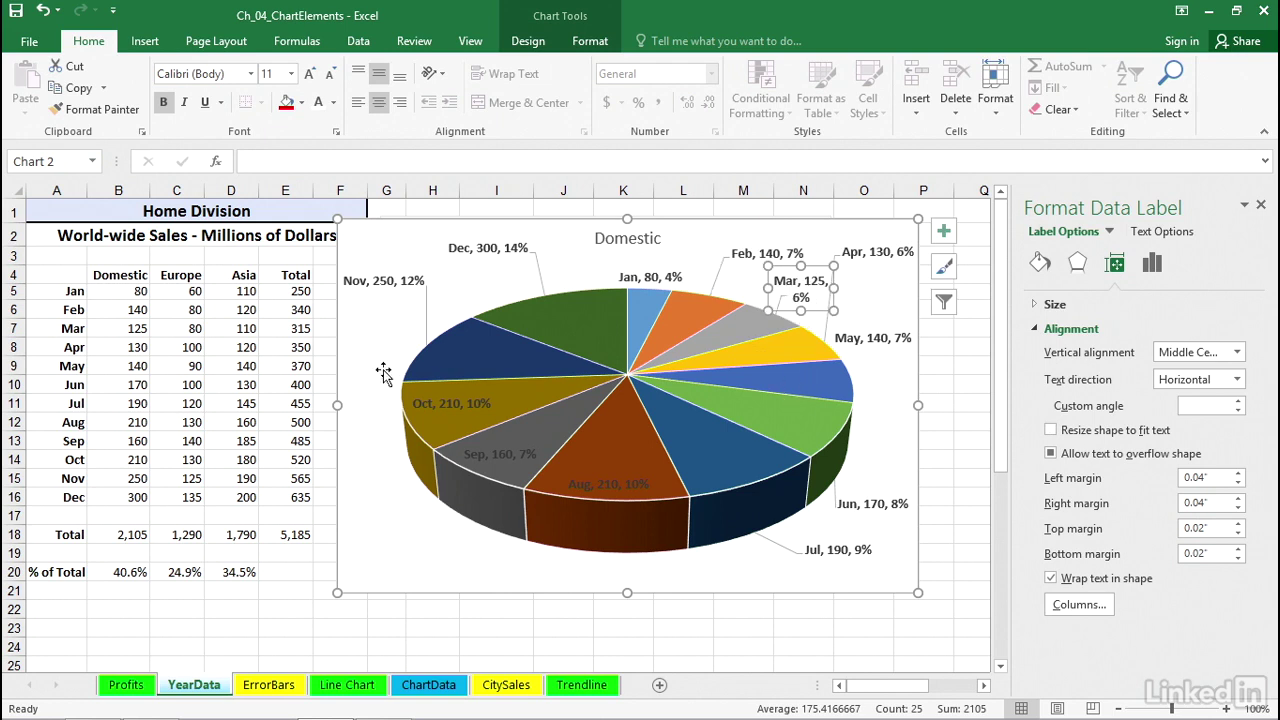
left_click(375, 360)
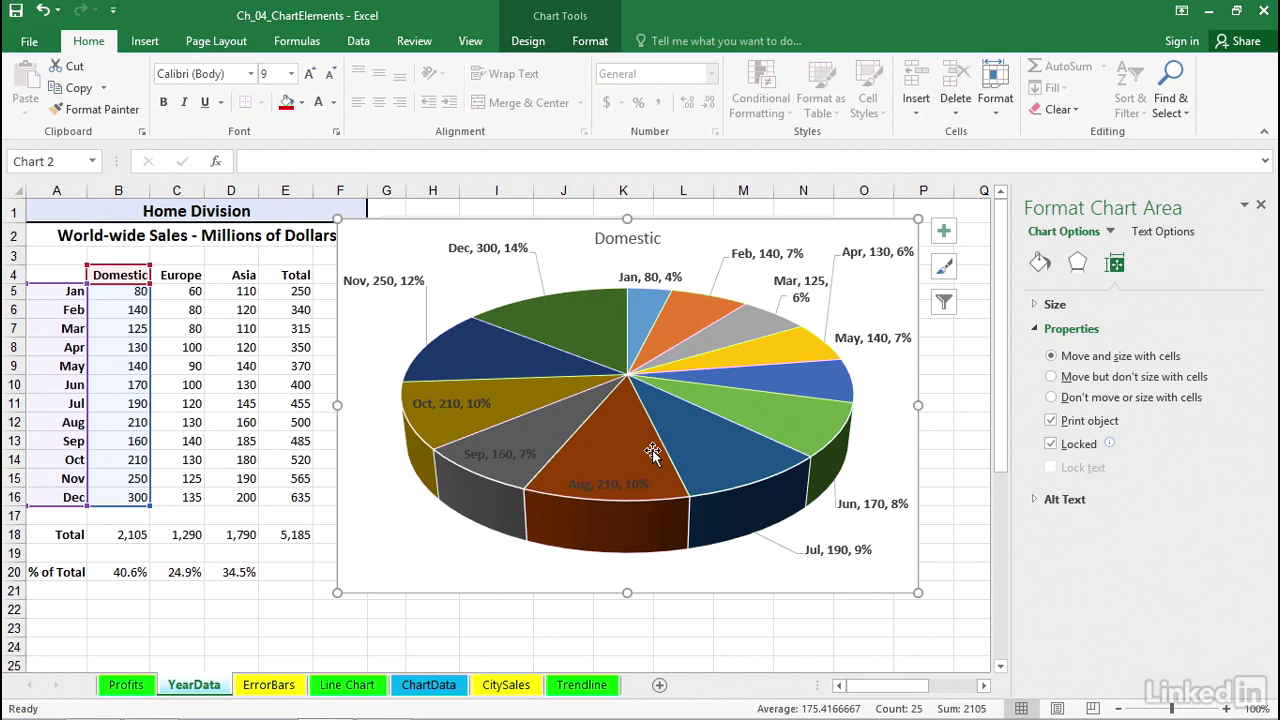
mouse_move(650, 470)
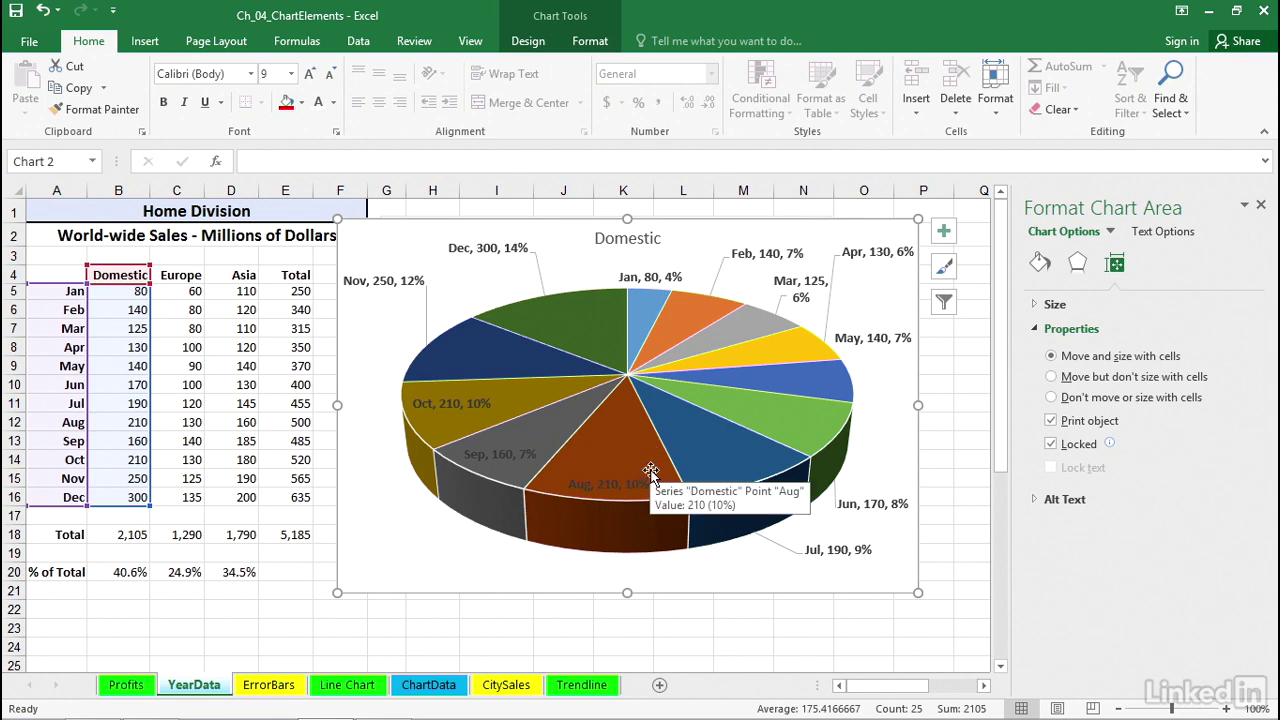